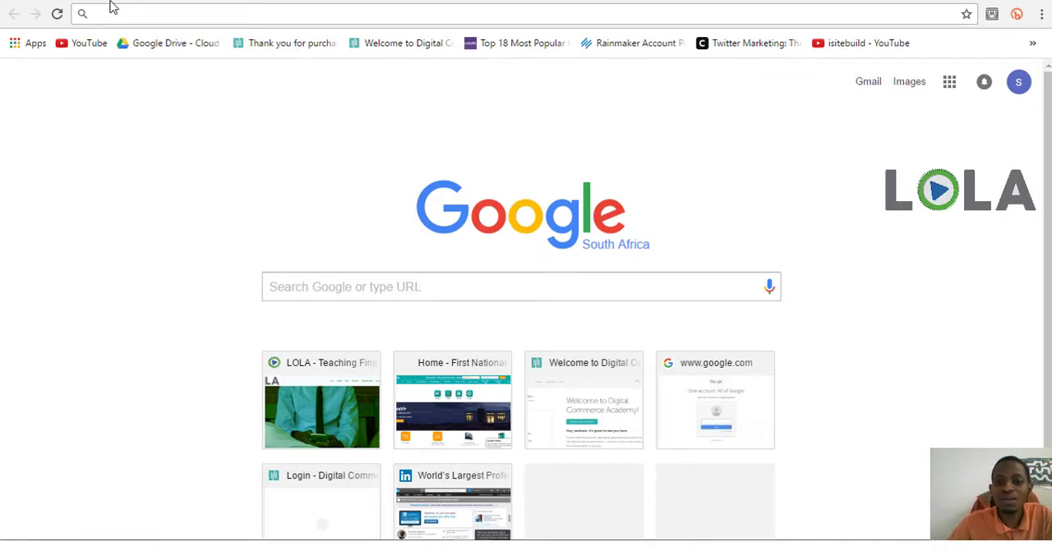
left_click(112, 14)
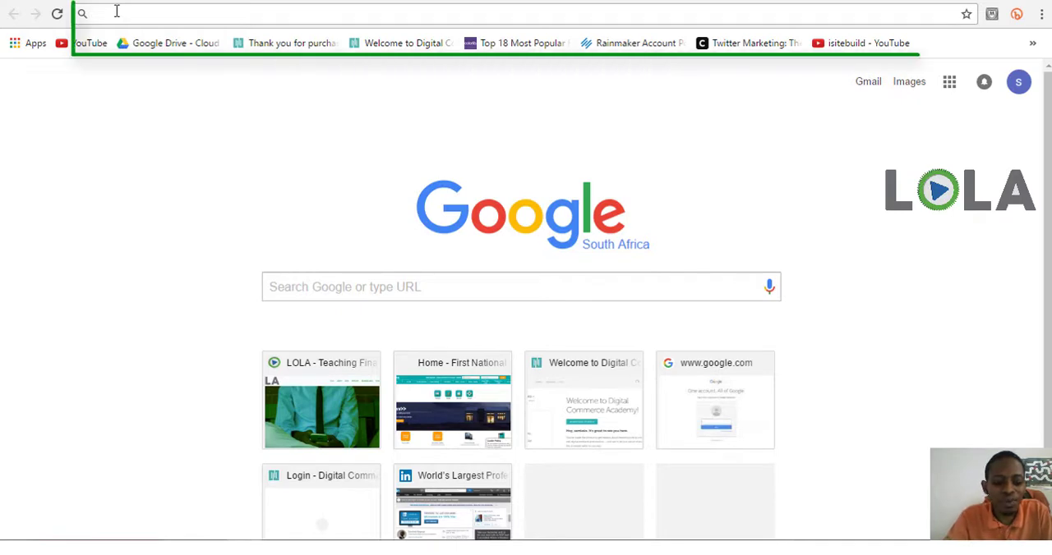
type("www.")
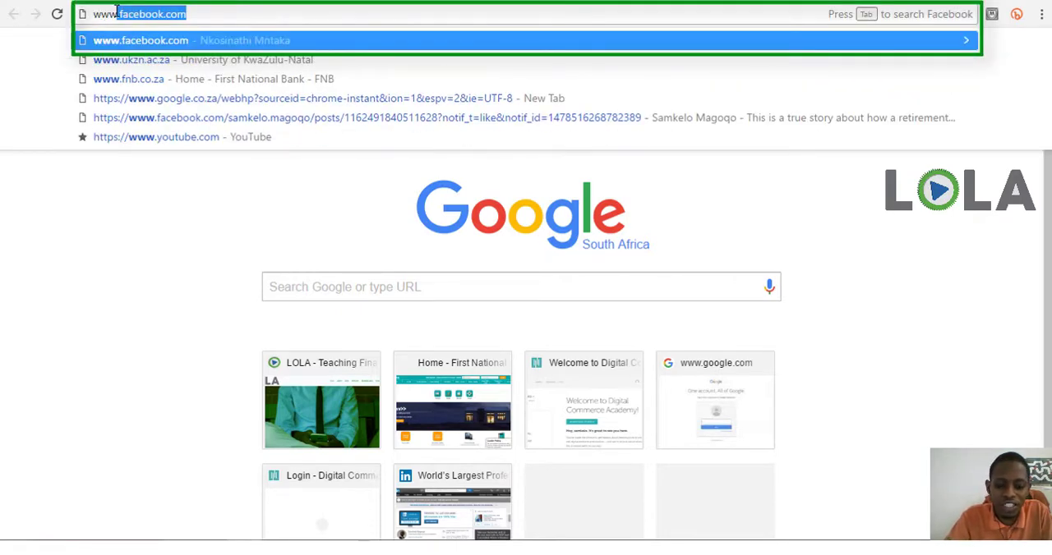
type("ciipc")
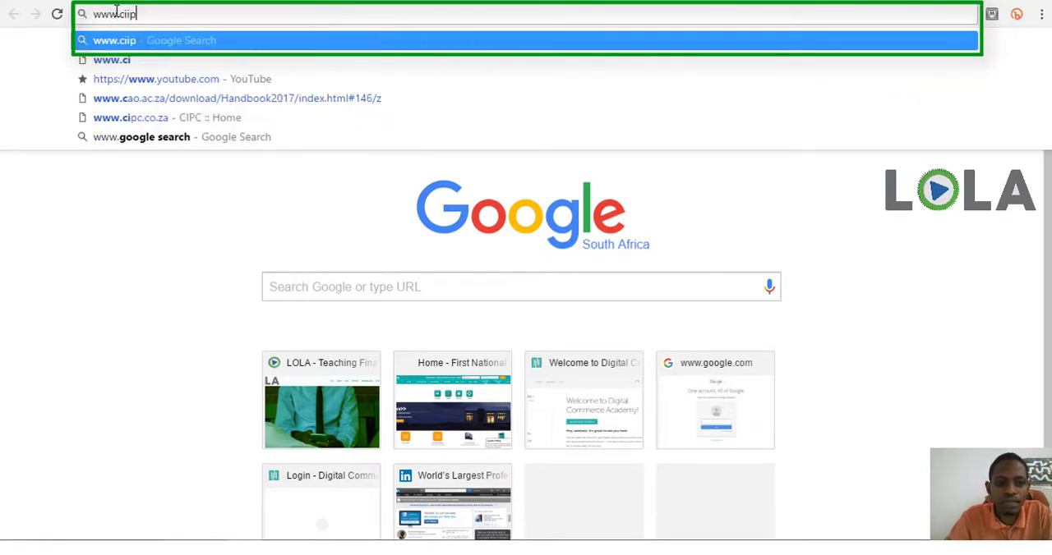
key("BackSpace")
key("BackSpace")
key("BackSpace")
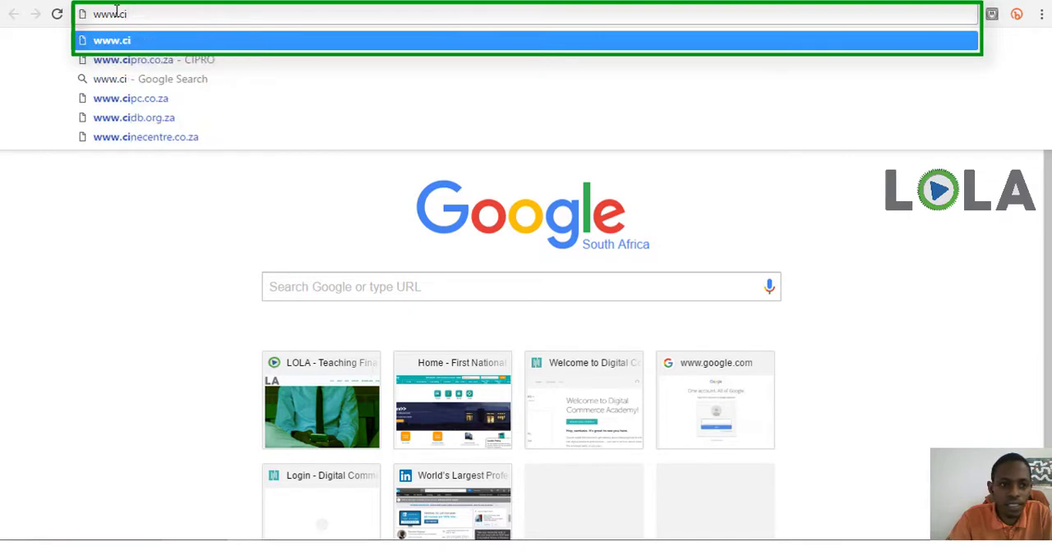
type("pc.c")
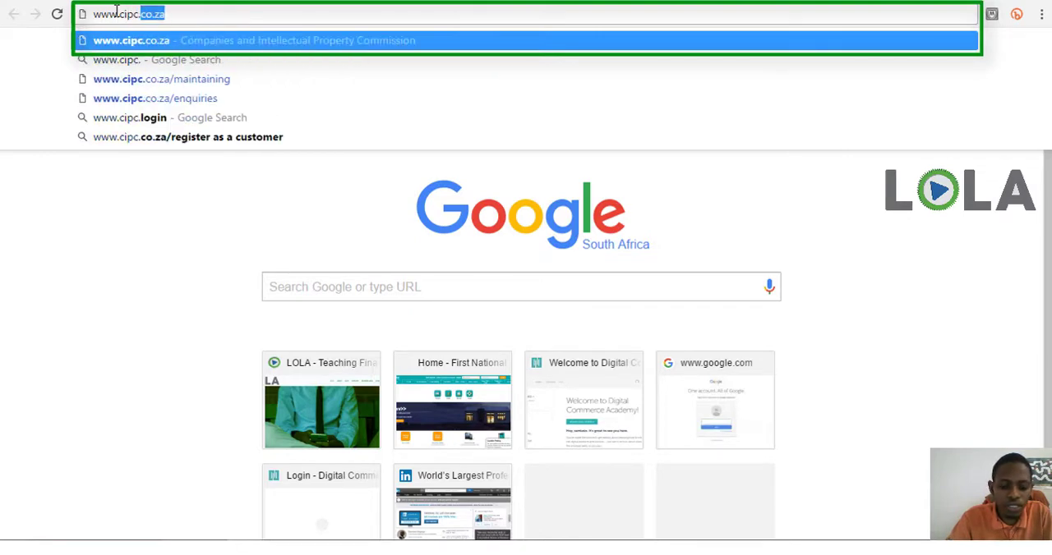
type("o.za")
key("Return")
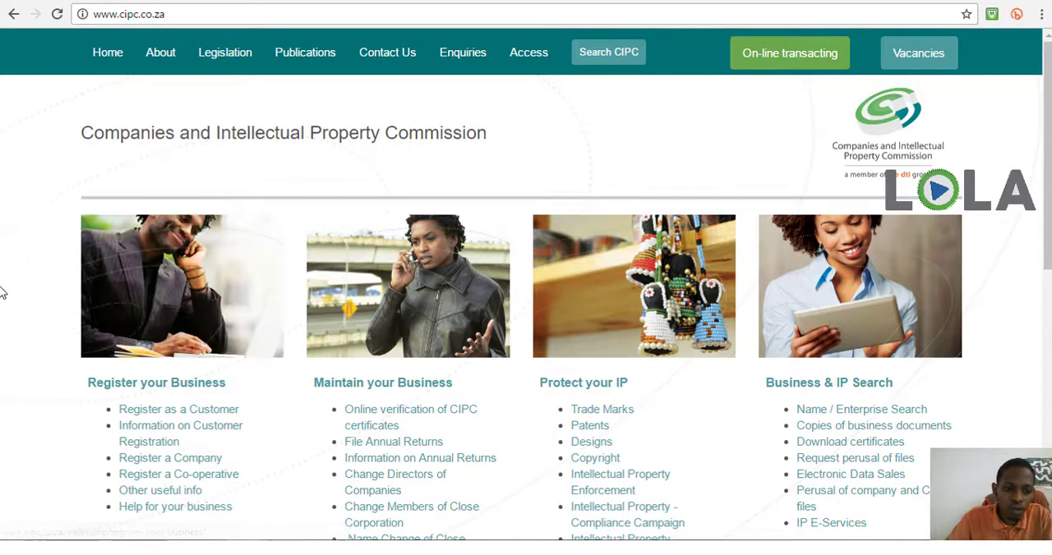
Open the Register a Company information page and go on to the On-line transacting page
scroll(4, 287, "down", 3)
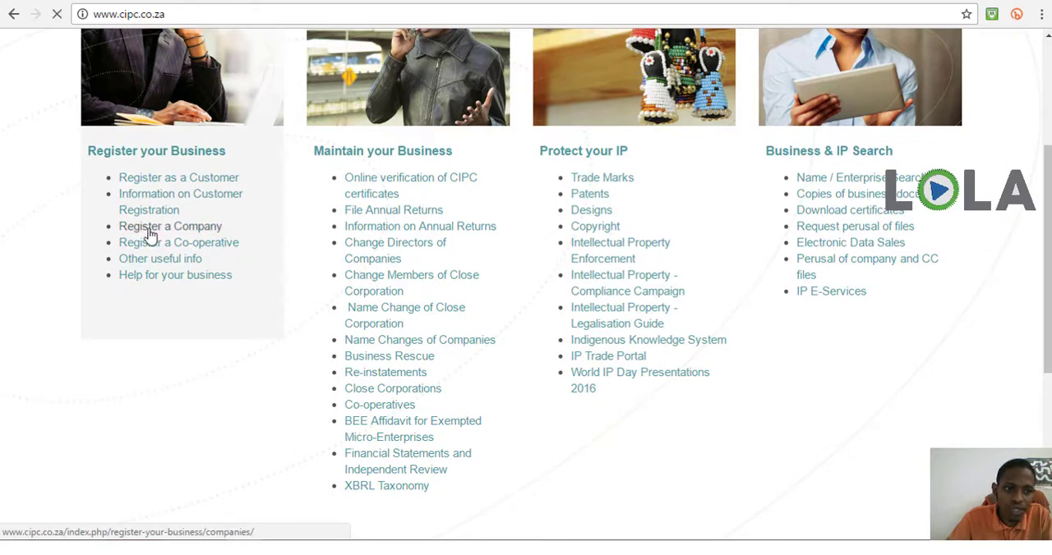
left_click(150, 234)
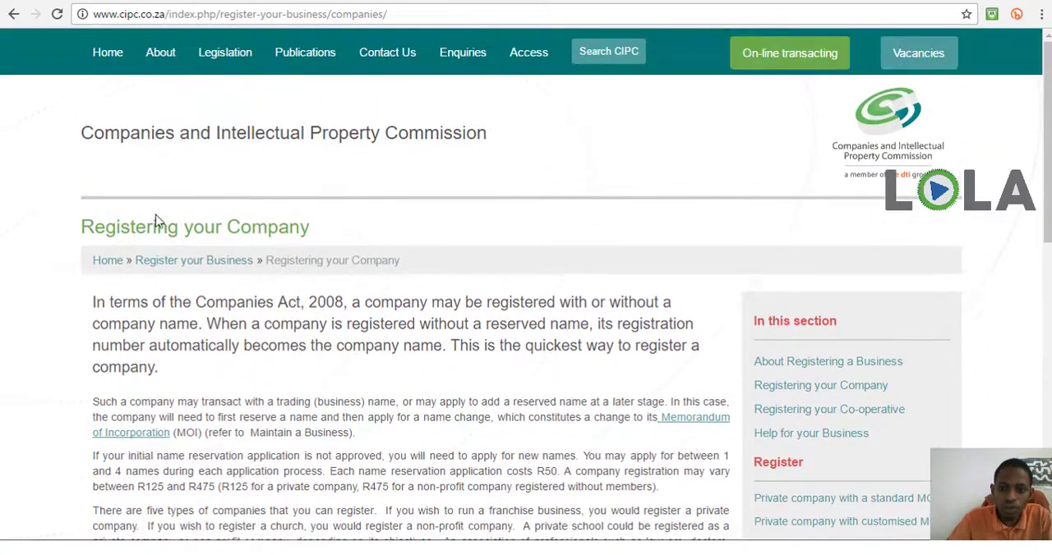
left_click(764, 54)
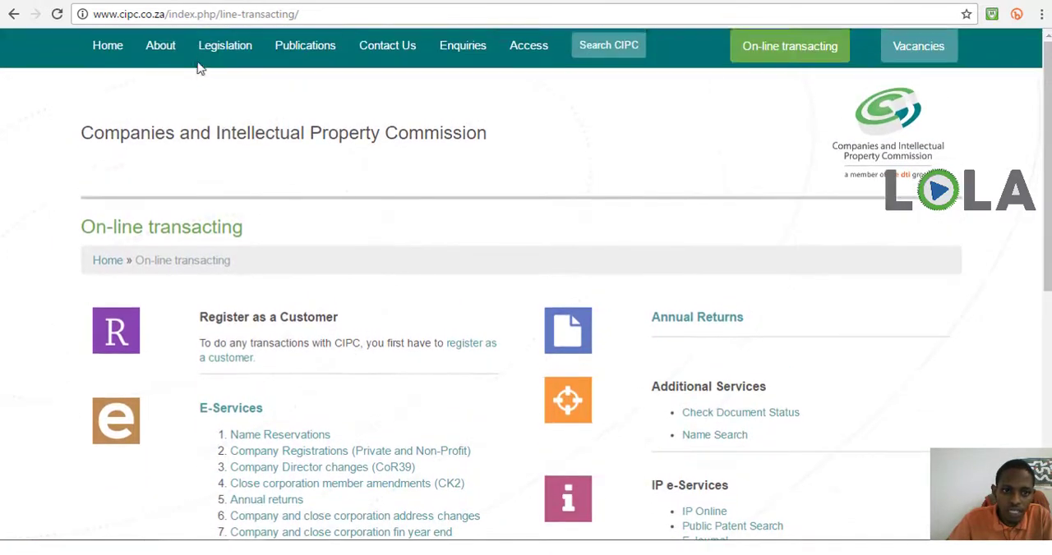
Enter the eServices site from the list of E-Services and open its customer login form
scroll(68, 202, "down", 2)
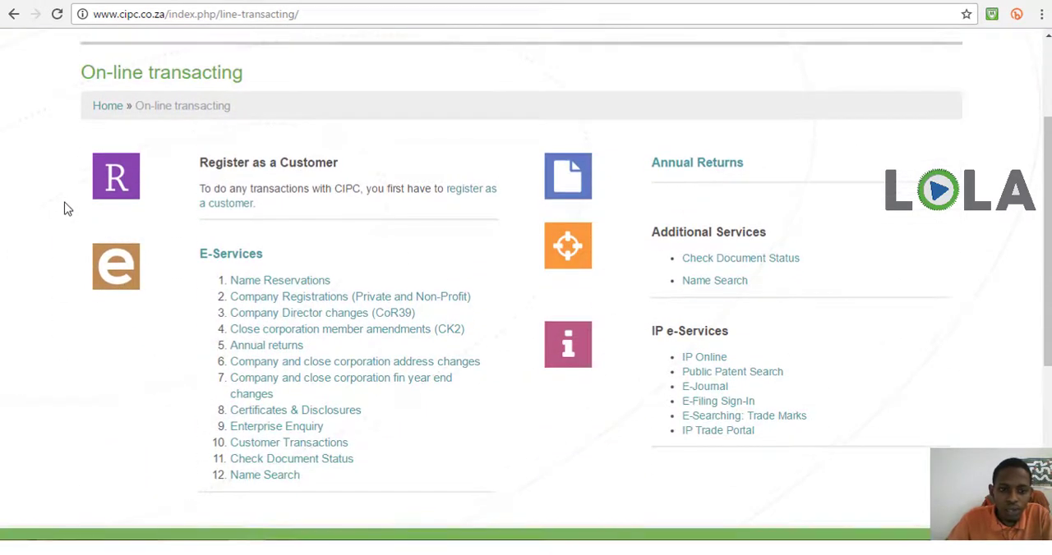
scroll(69, 199, "down", 1)
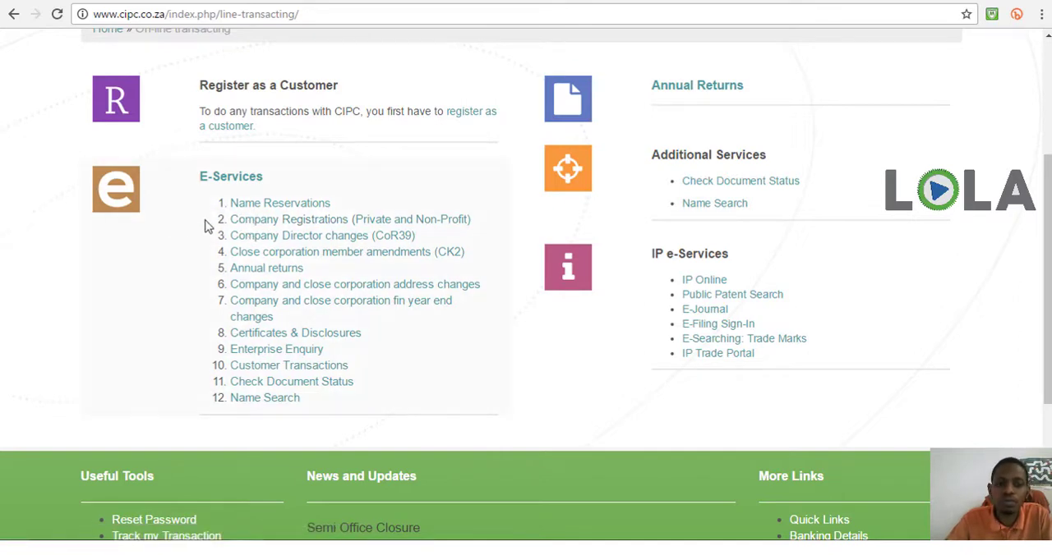
left_click(251, 233)
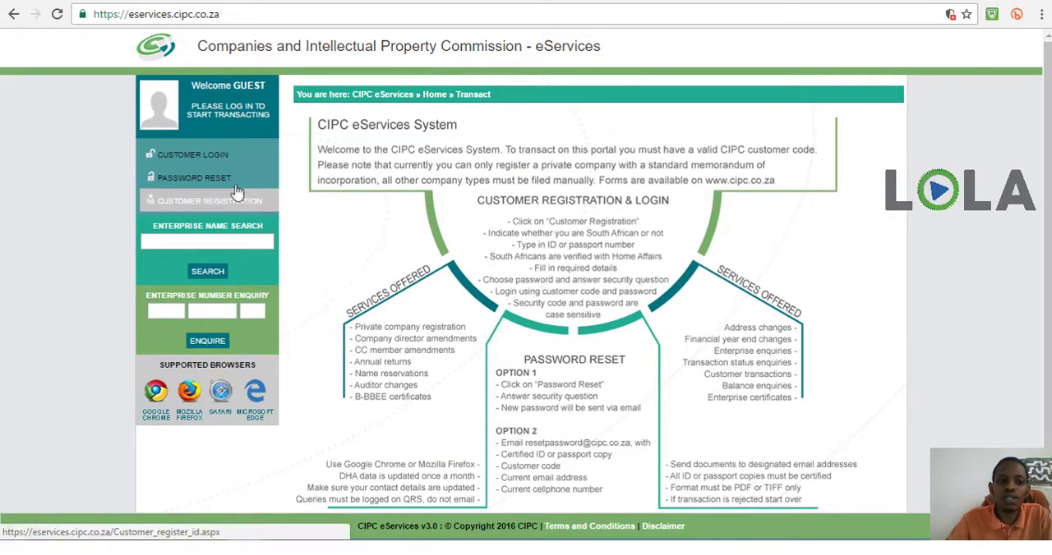
left_click(186, 171)
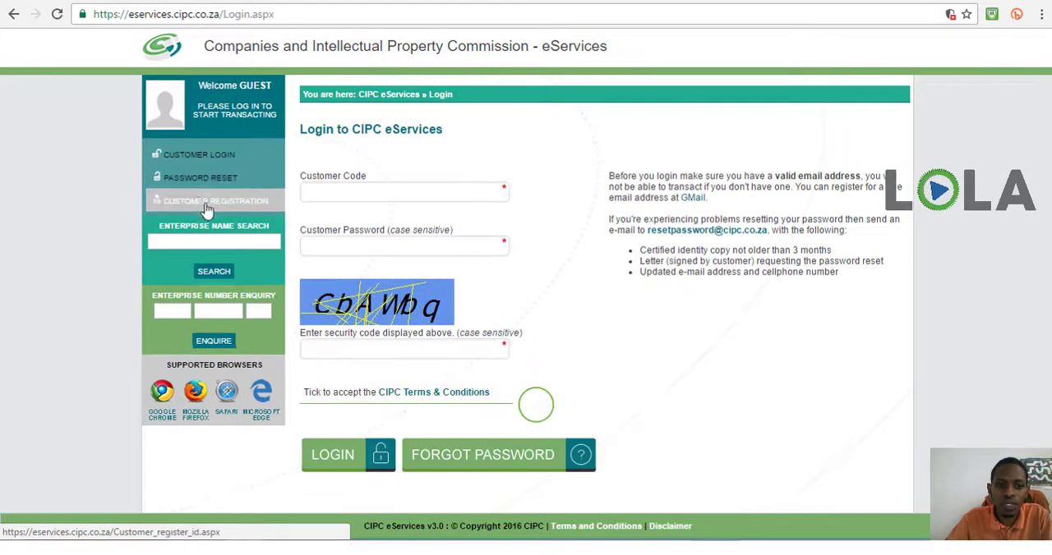
Fill in the customer code and the customer password in the eServices login form
left_click(328, 192)
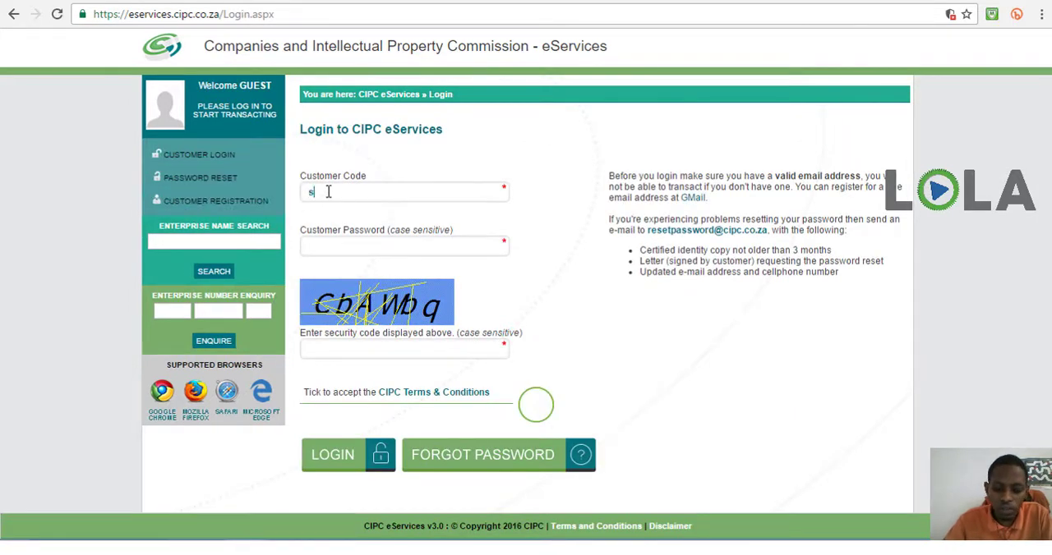
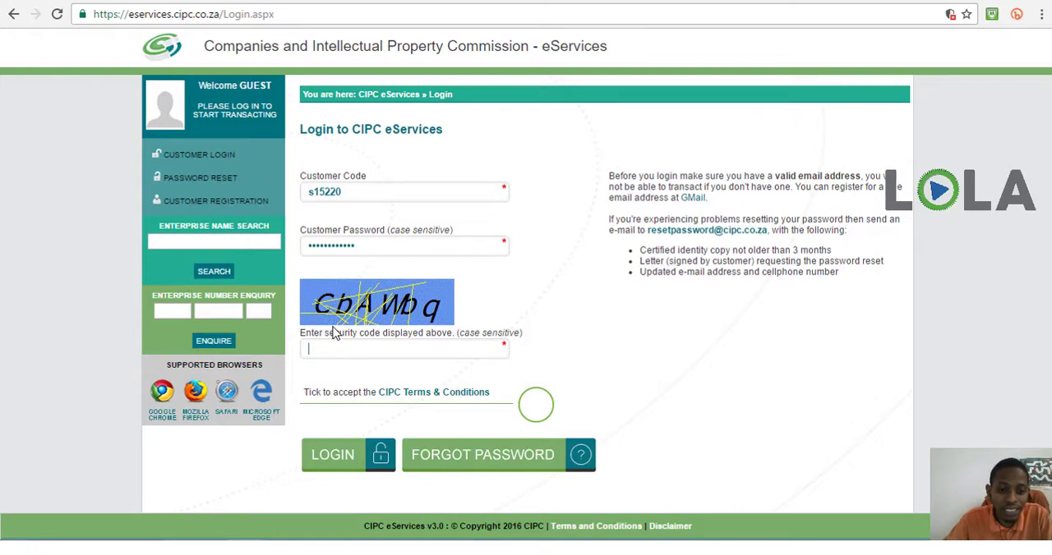
Enter the security code shown in the image, matching upper and lower case
type("Cb")
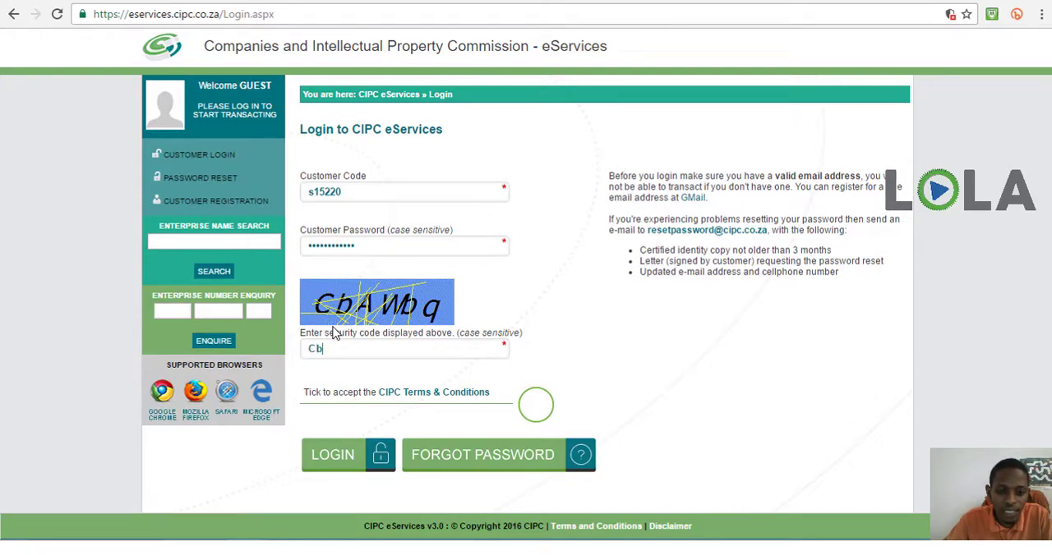
type("A")
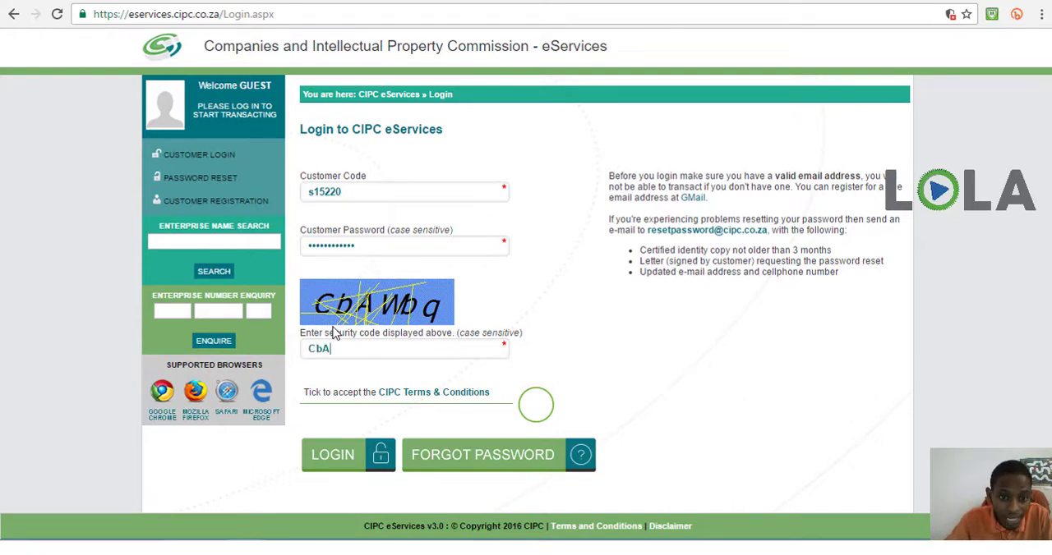
type("W")
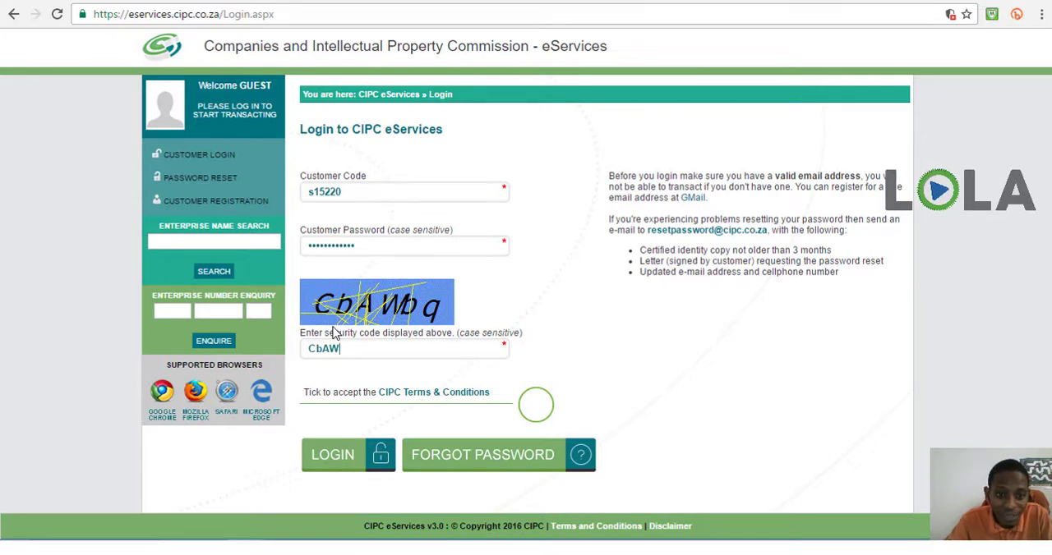
type("b")
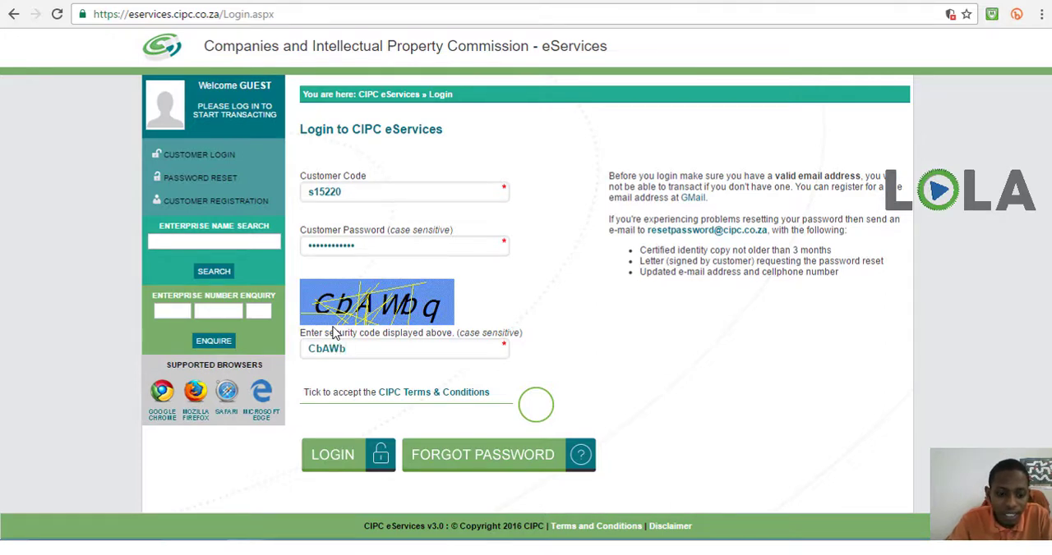
type("q")
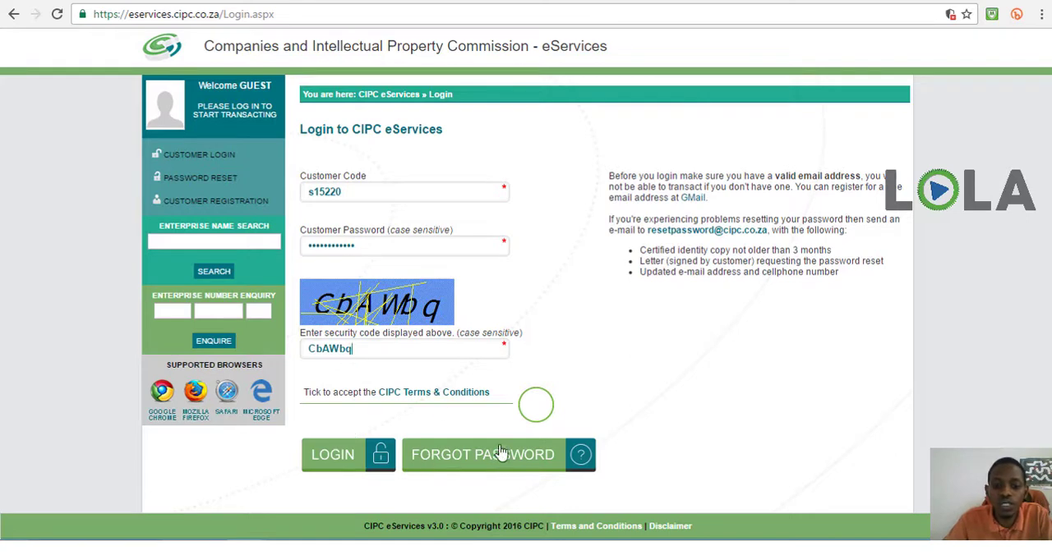
Accept the CIPC Terms & Conditions, log in, and decline to have the browser save the password
left_click(534, 415)
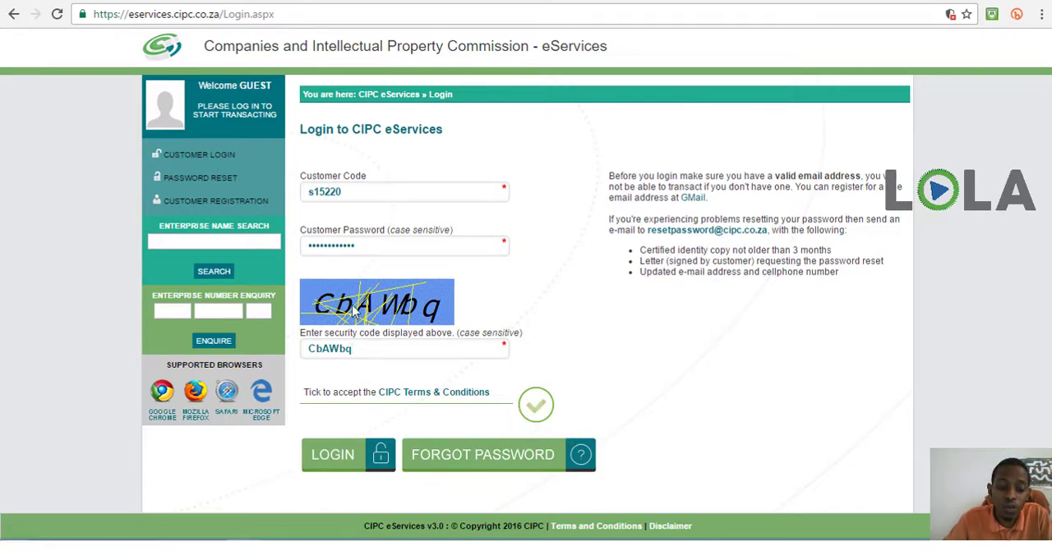
left_click(344, 474)
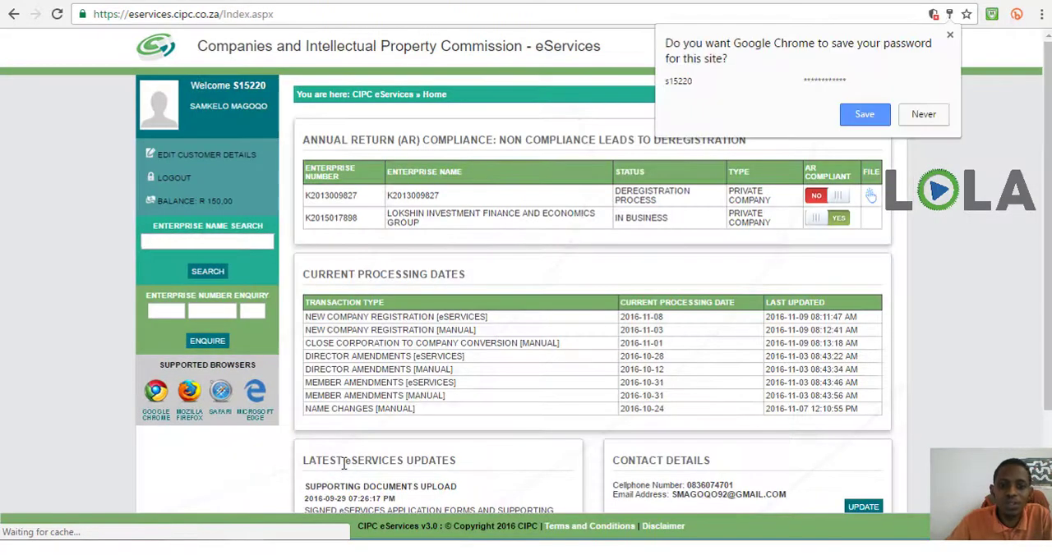
left_click(918, 121)
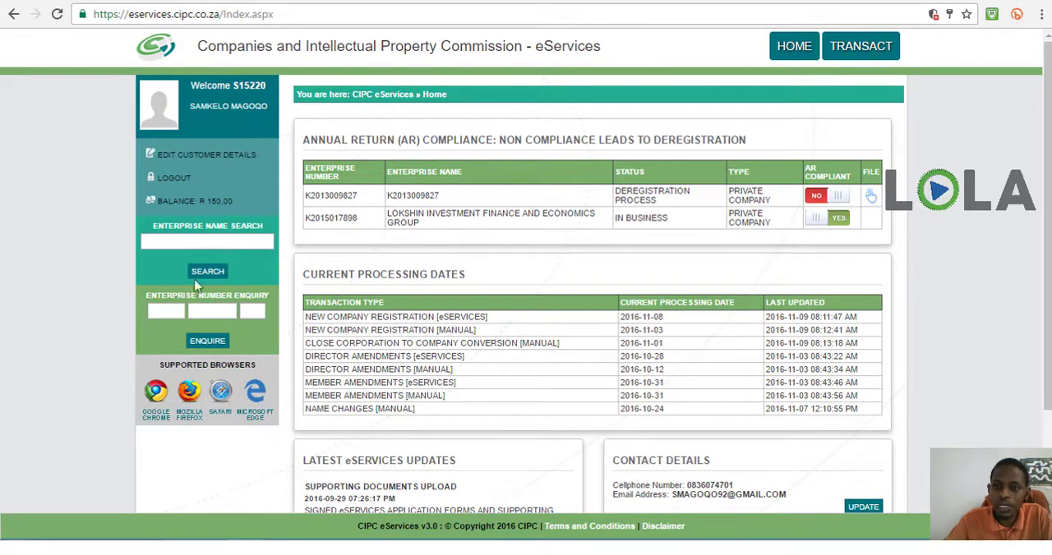
Start a company registration transaction and set the type of company to Private Company - (PTY) LTD
left_click(849, 51)
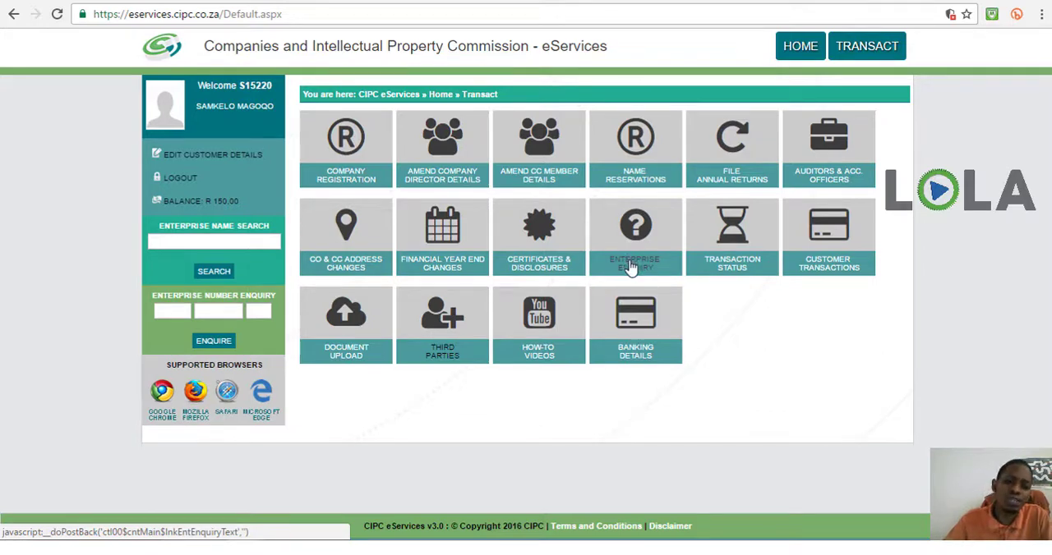
left_click(349, 177)
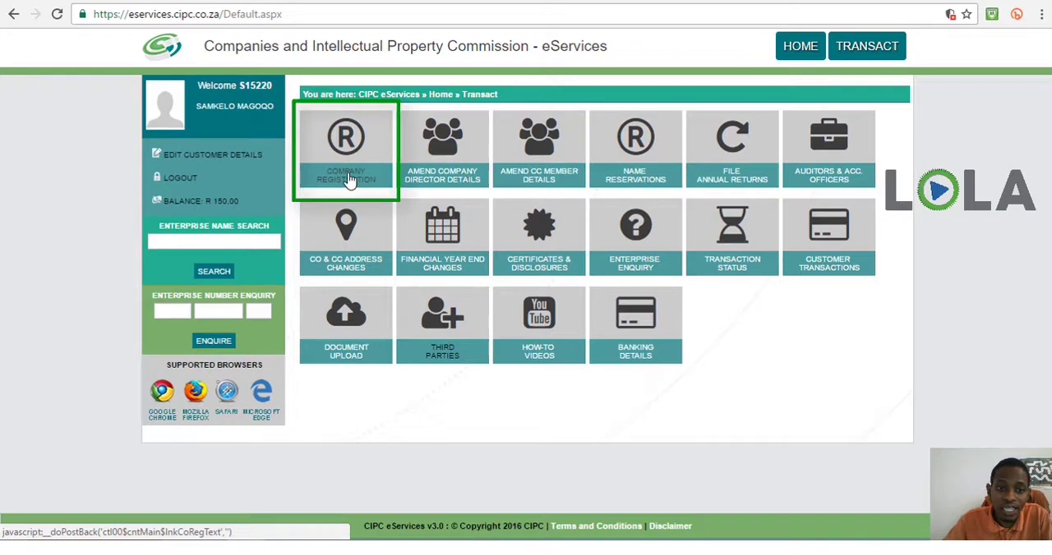
left_click(350, 177)
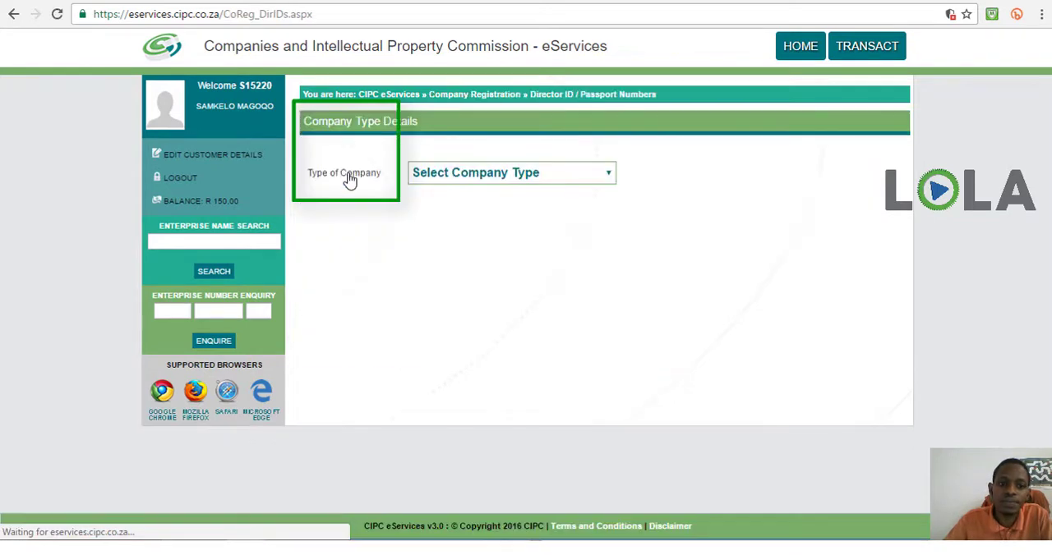
left_click(456, 177)
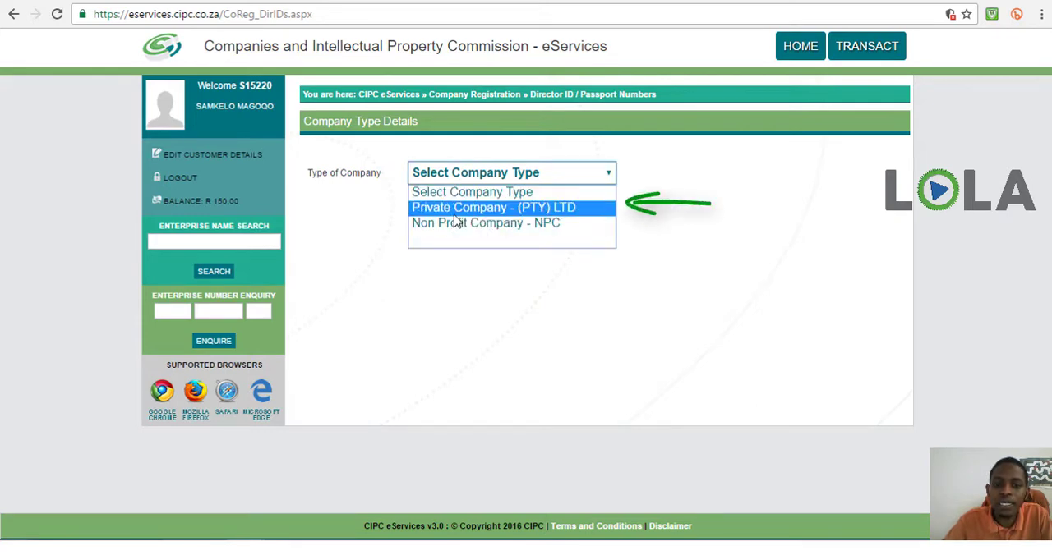
left_click(455, 215)
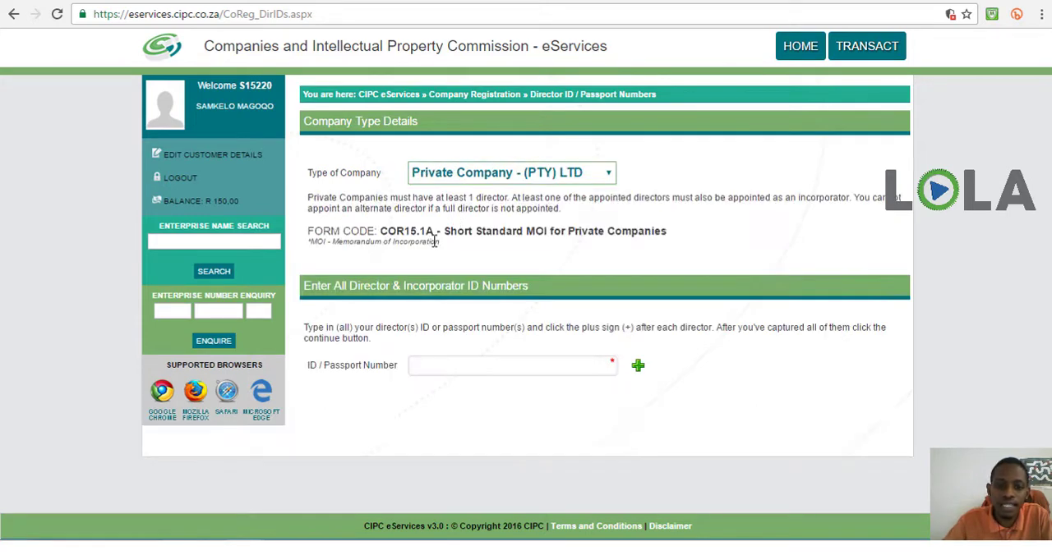
Enter the director's ID number and add the director to the list of directors and incorporators
left_click(433, 364)
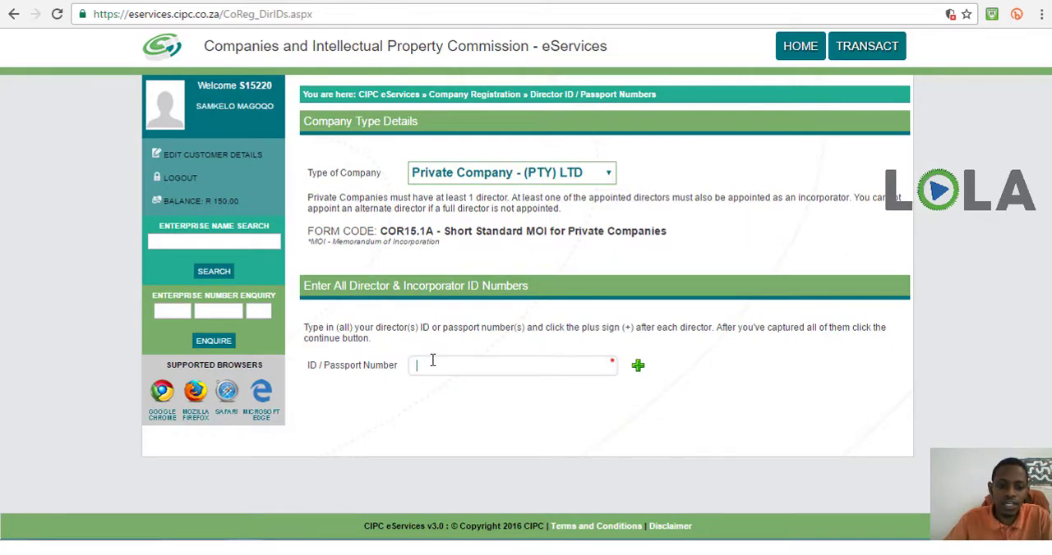
key("Return")
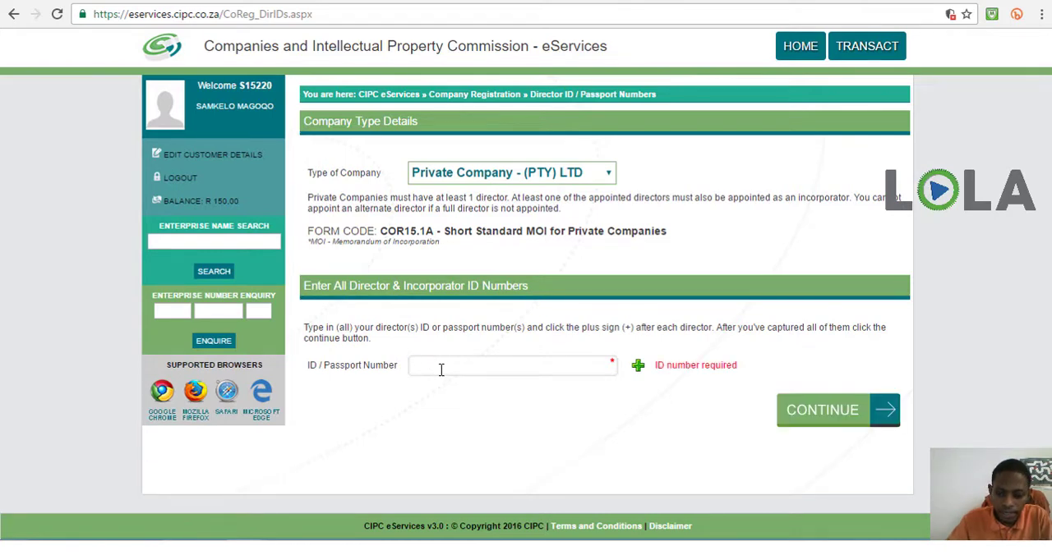
key("BackSpace")
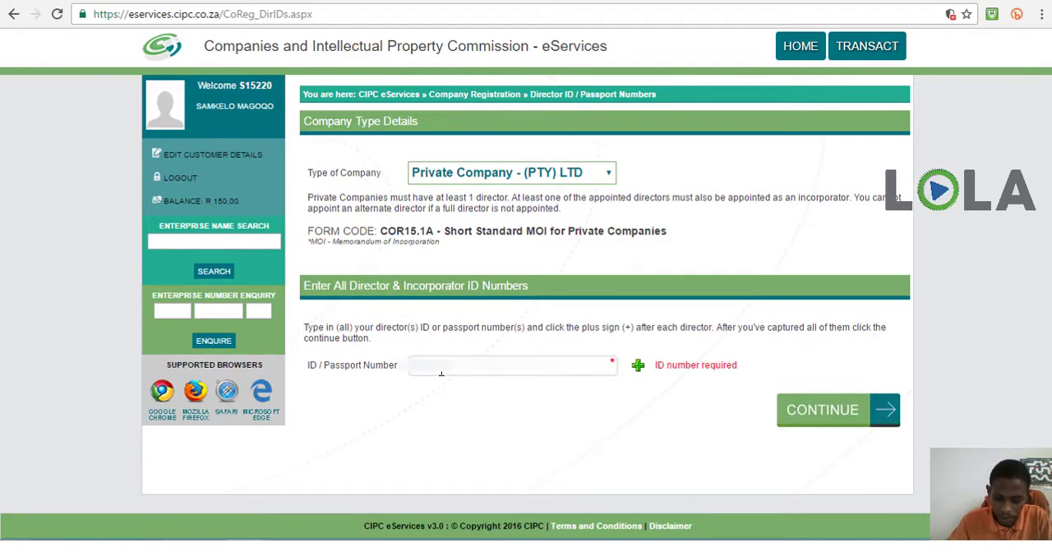
type("8")
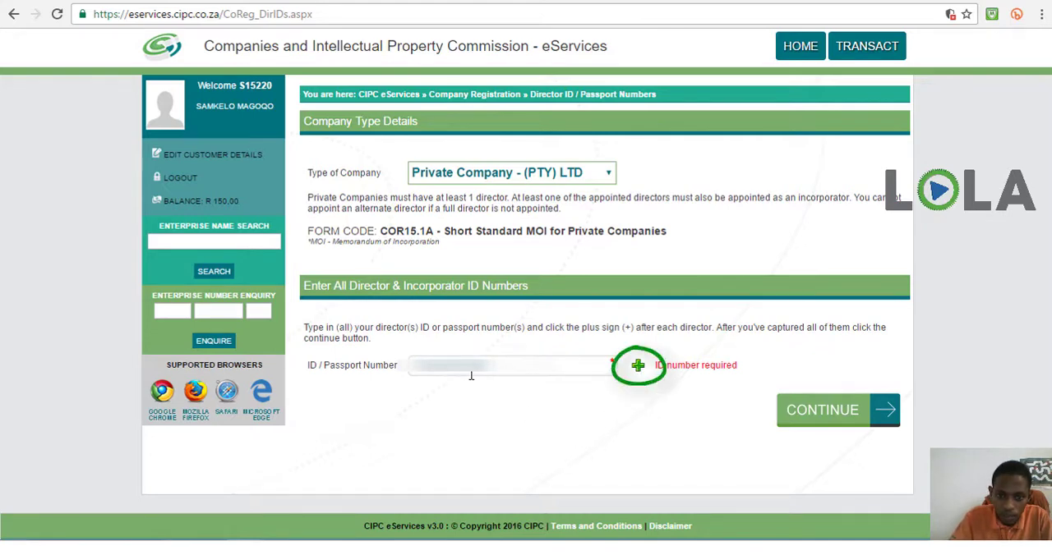
left_click(636, 366)
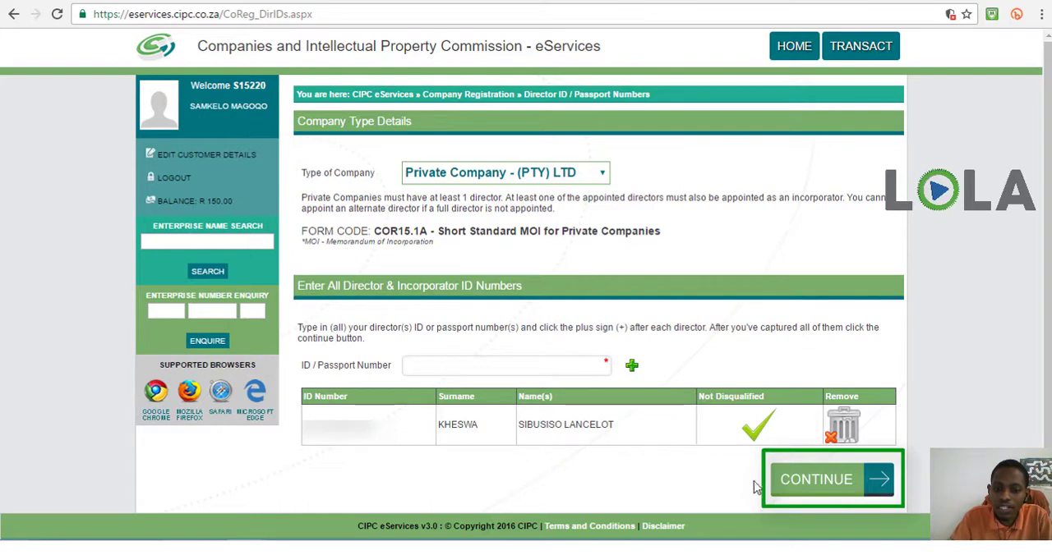
Continue to the Directors & Incorporators page and open the listed director's details for editing
left_click(789, 489)
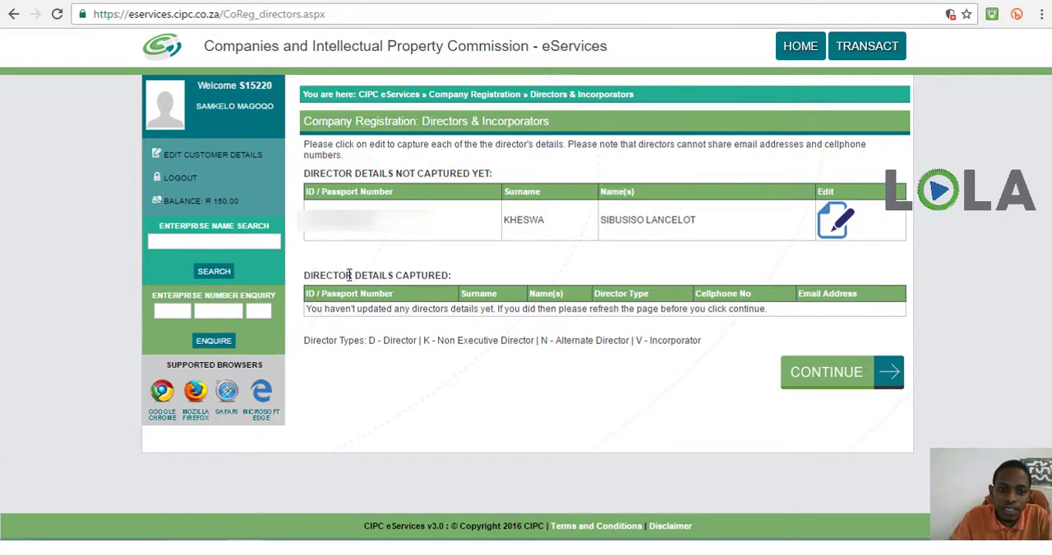
left_click_drag(313, 276, 455, 283)
left_click(455, 283)
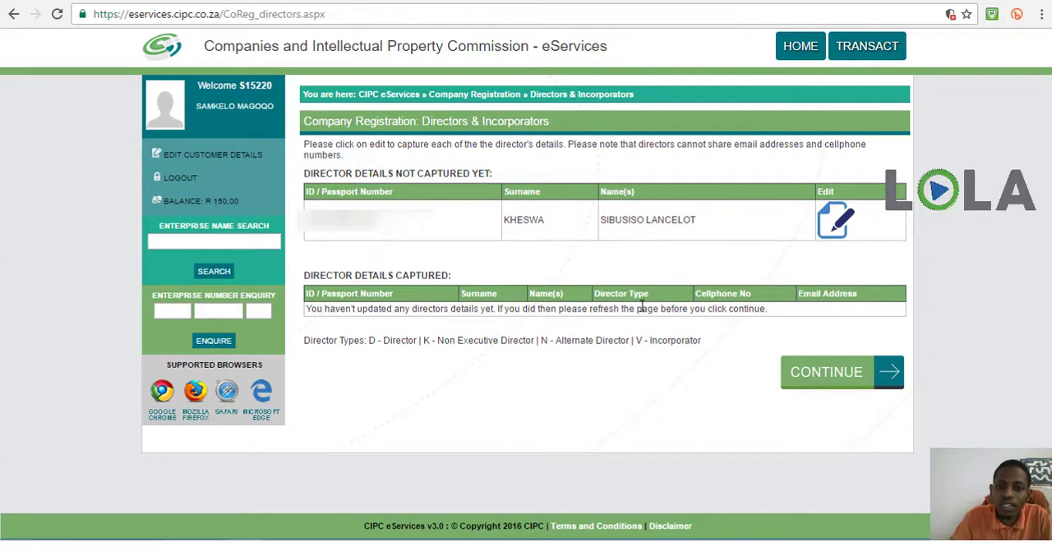
left_click(834, 228)
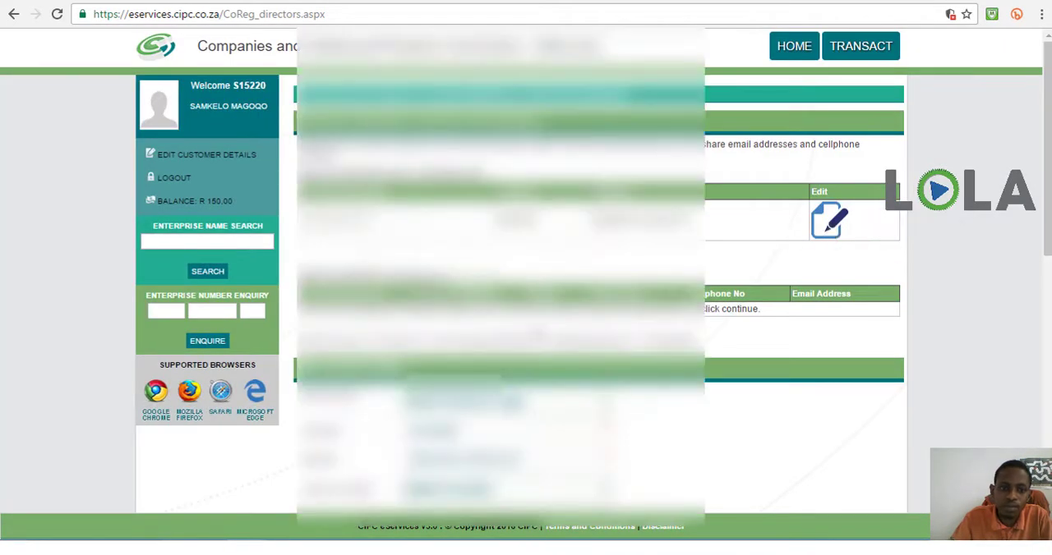
scroll(288, 173, "down", 1)
scroll(288, 172, "up", 1)
scroll(600, 271, "down", 3)
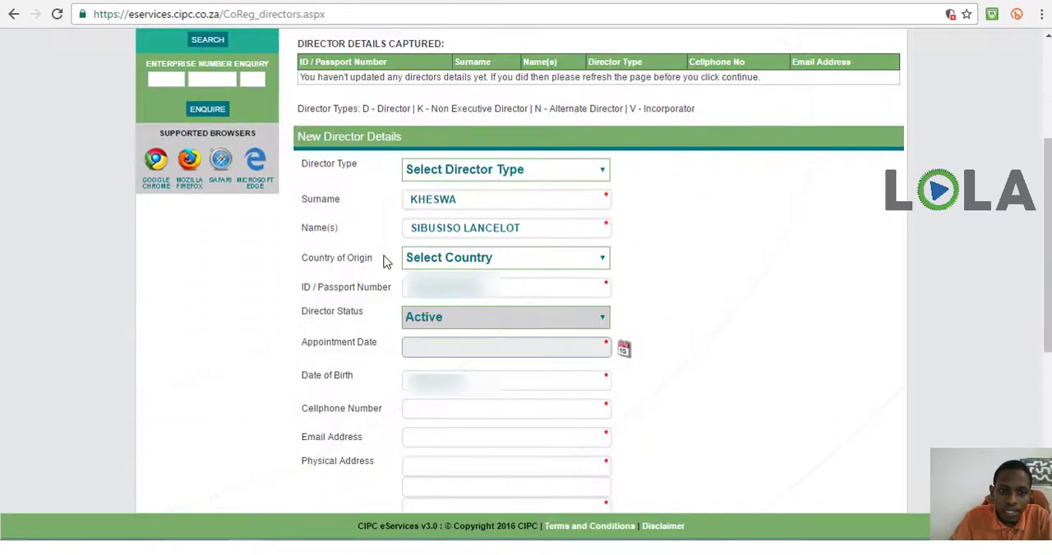
Set the Director Type of the new director to Director
left_click(437, 172)
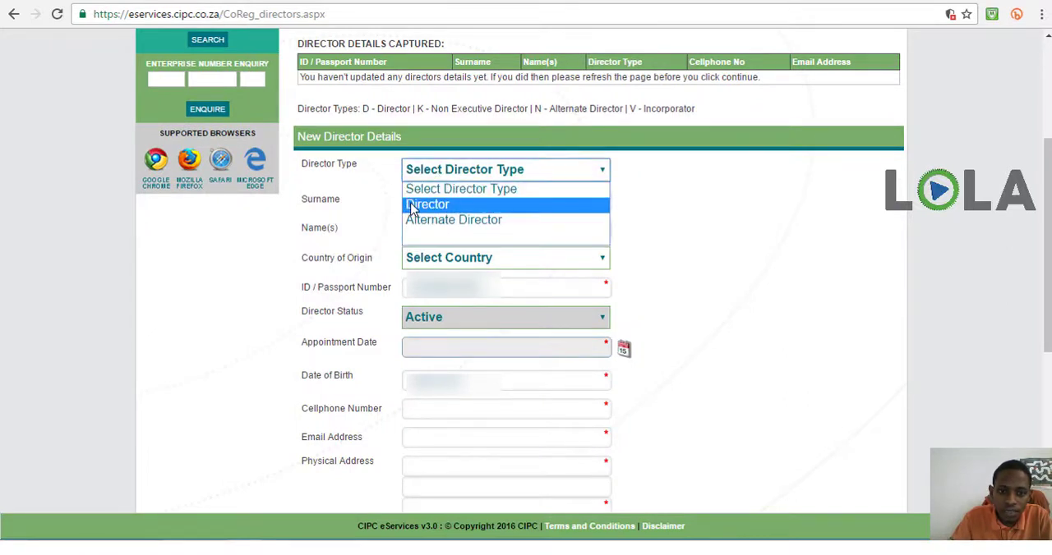
left_click(418, 206)
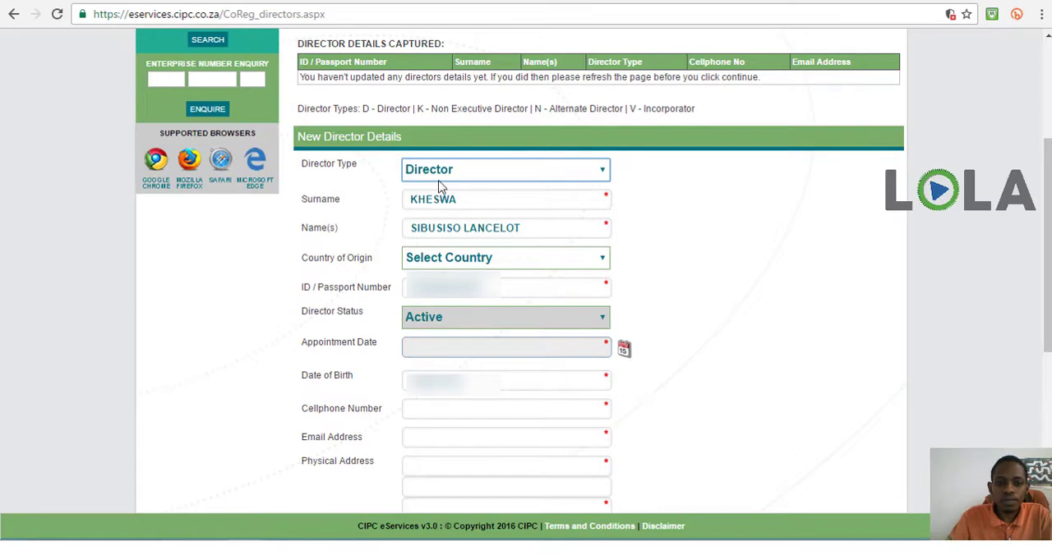
left_click(440, 176)
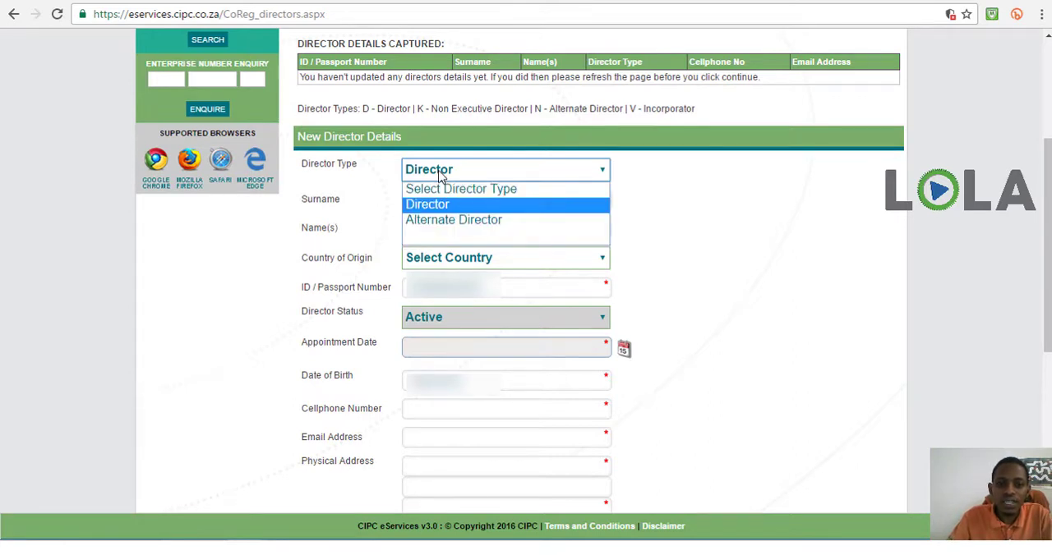
left_click(440, 207)
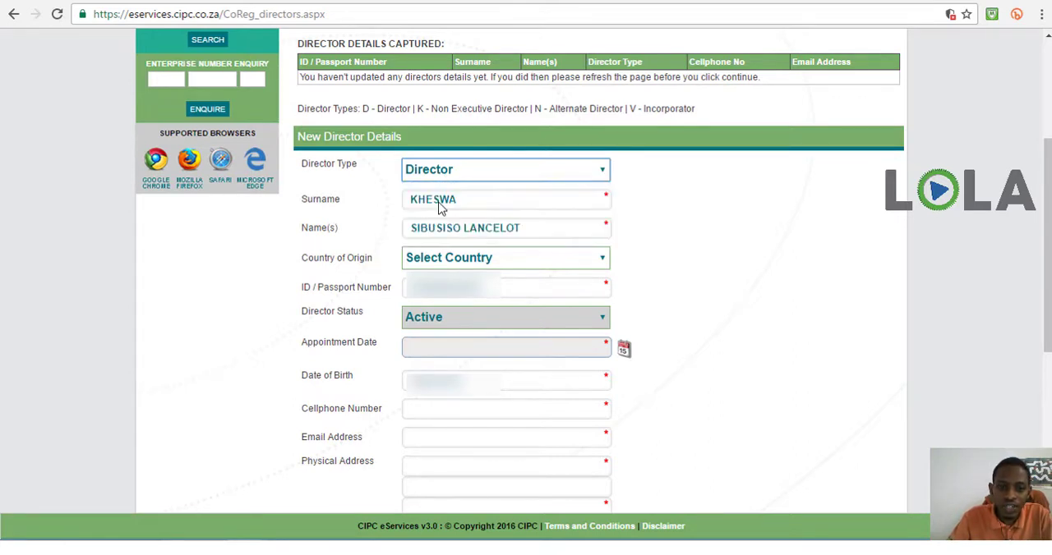
left_click(231, 245)
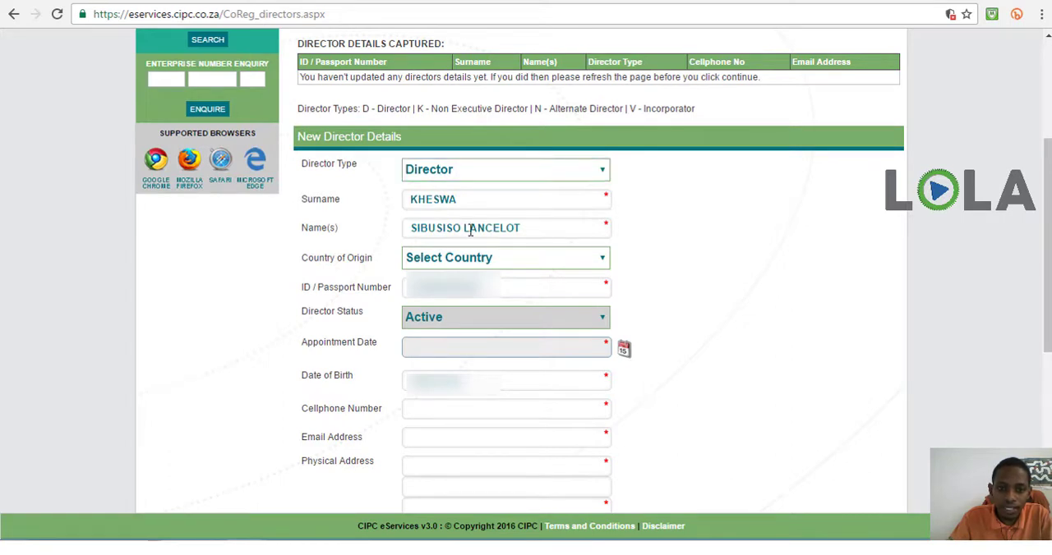
Set the director's country of origin to South Africa and the appointment date to 9 November 2016
left_click(468, 265)
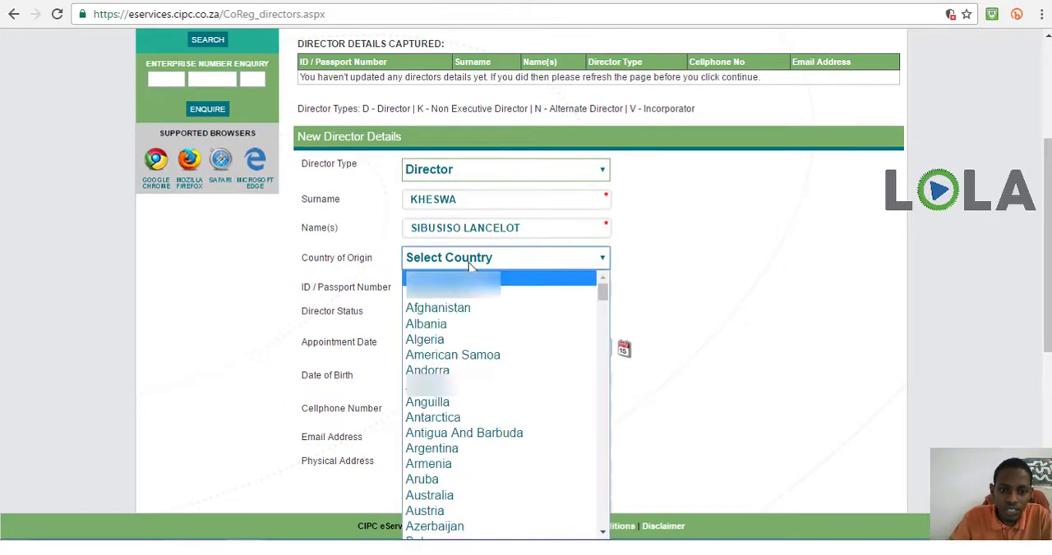
left_click(452, 292)
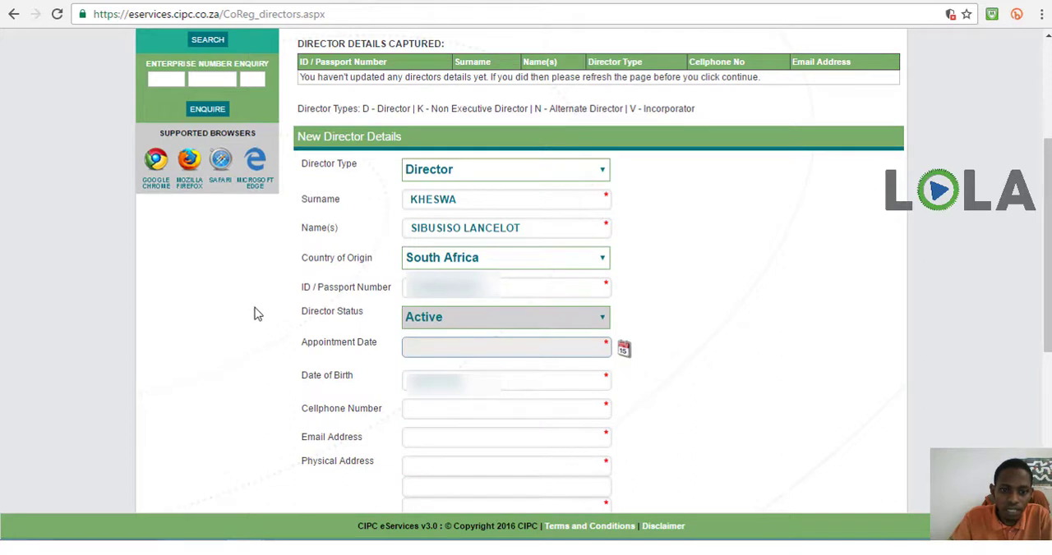
left_click(624, 350)
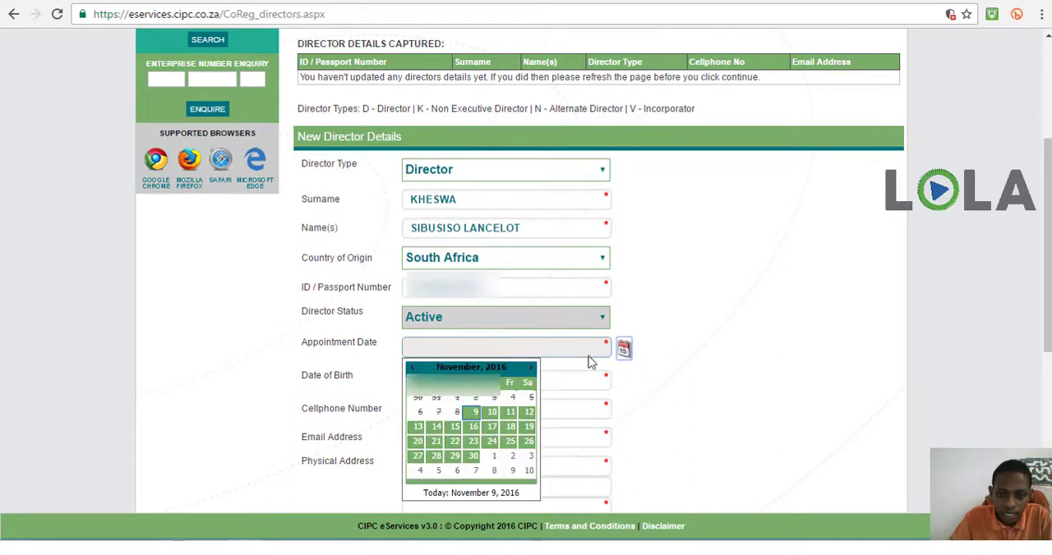
left_click(475, 417)
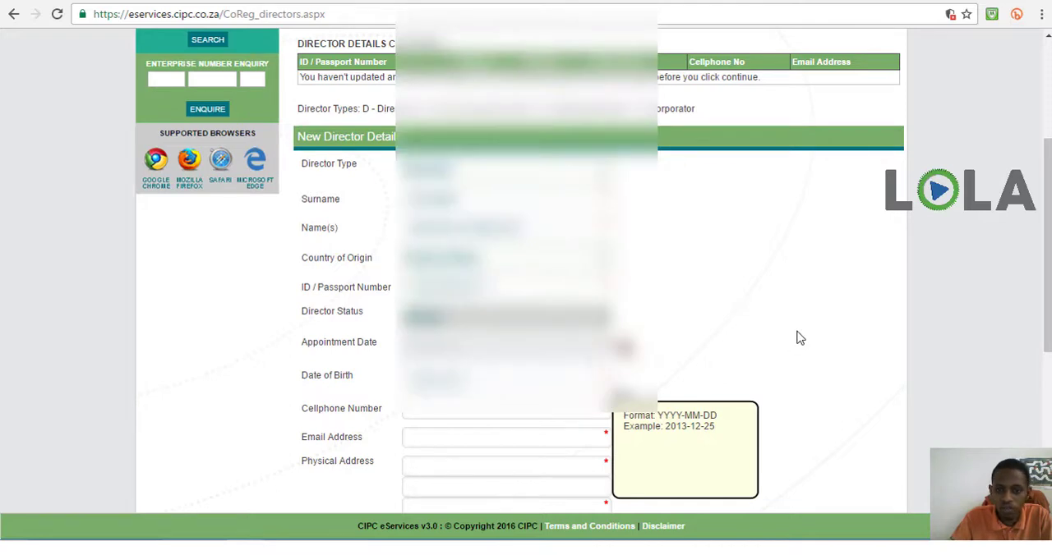
Enter the director's cellphone number and email address in the New Director Details form
scroll(848, 317, "down", 2)
scroll(850, 317, "down", 2)
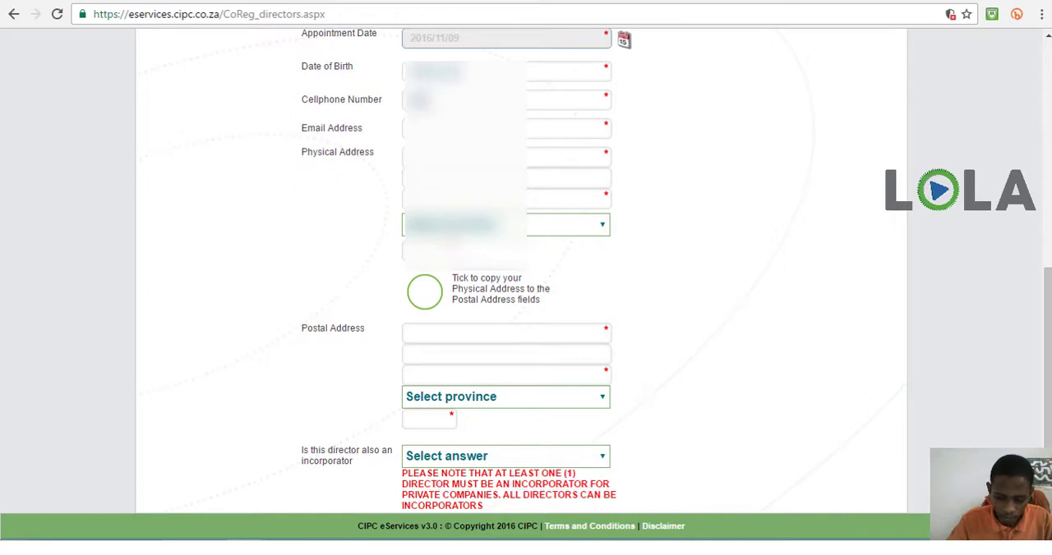
type("0")
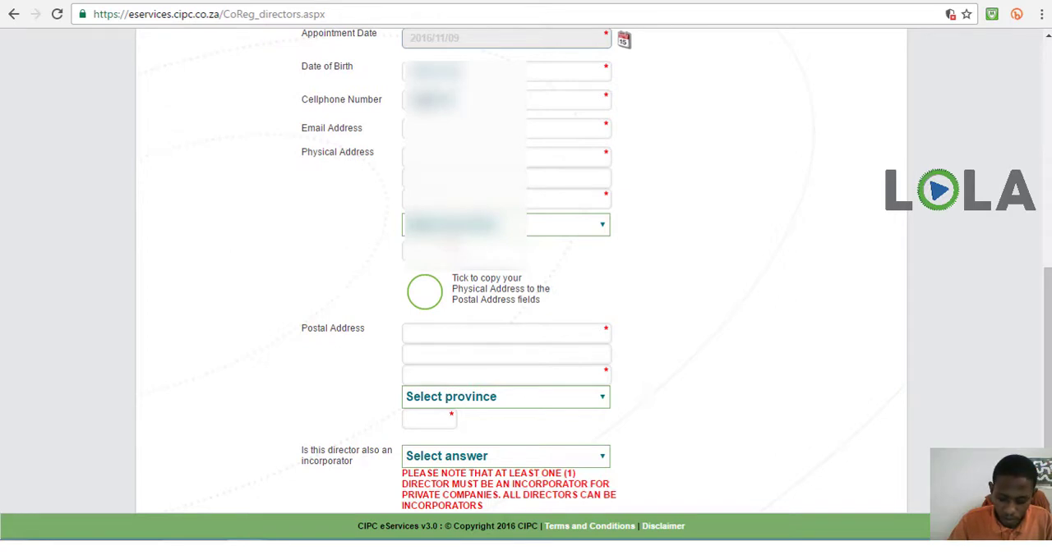
key("Tab")
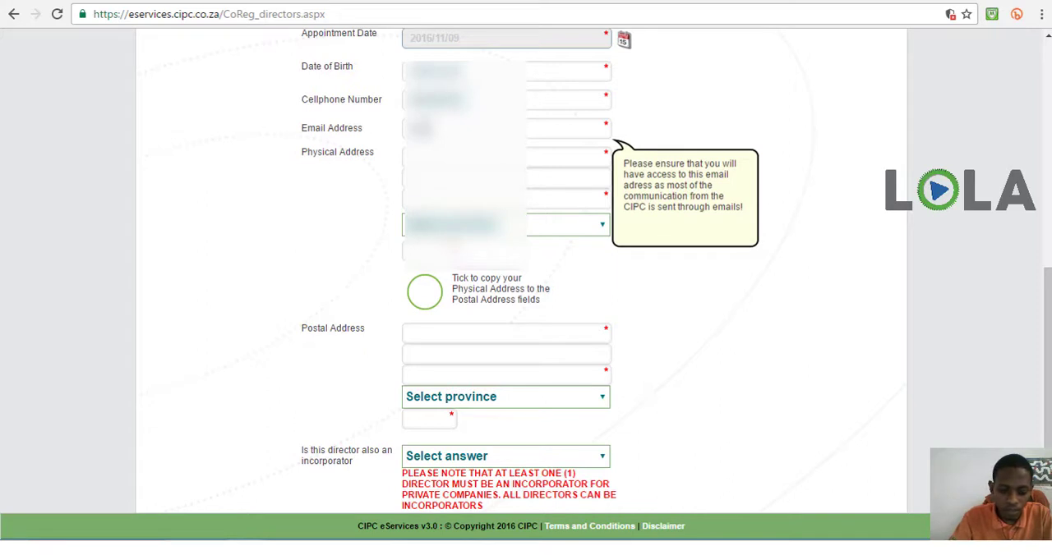
type("??????")
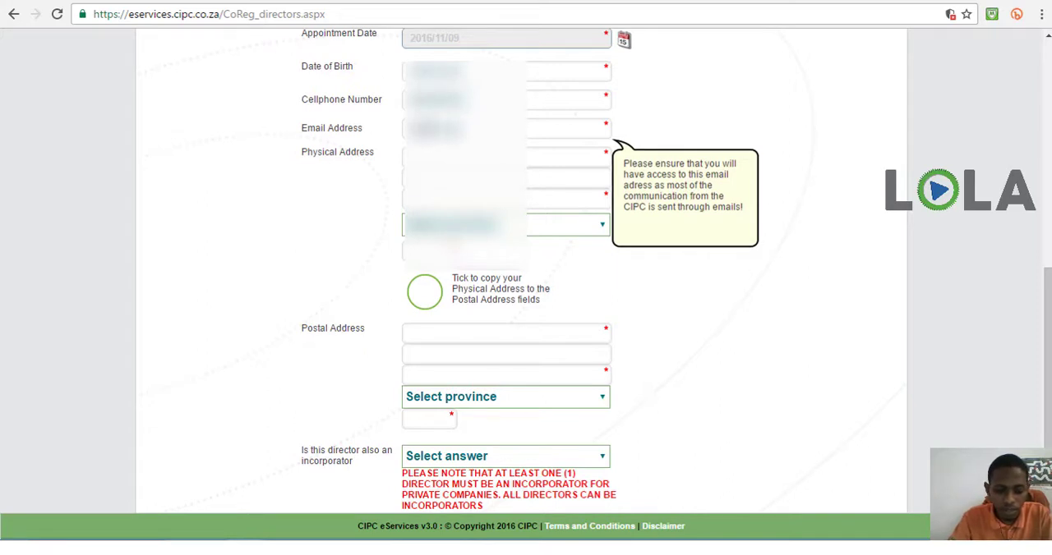
type("??????")
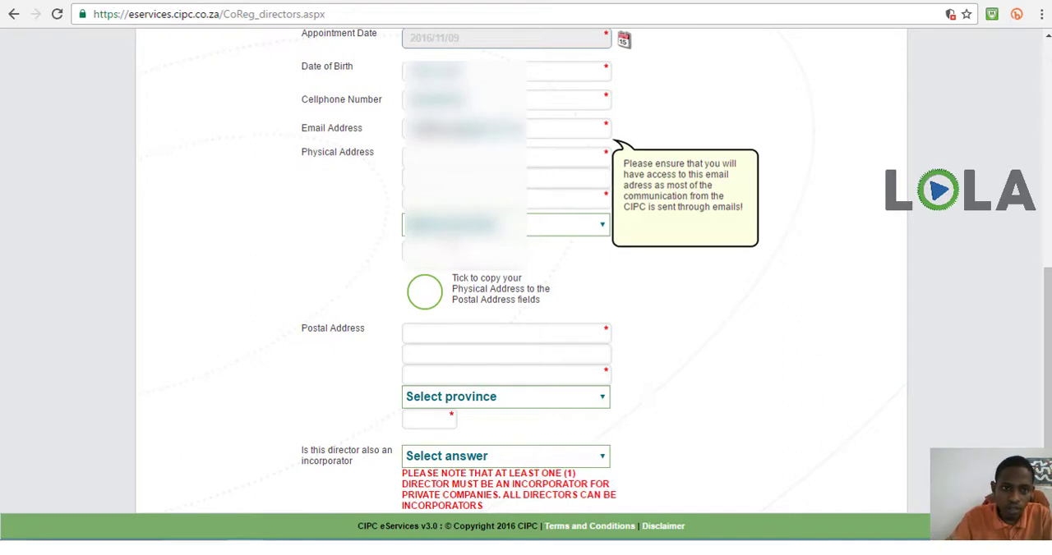
Fill in the first two lines of the director's physical address, including the street number and name
key("Tab")
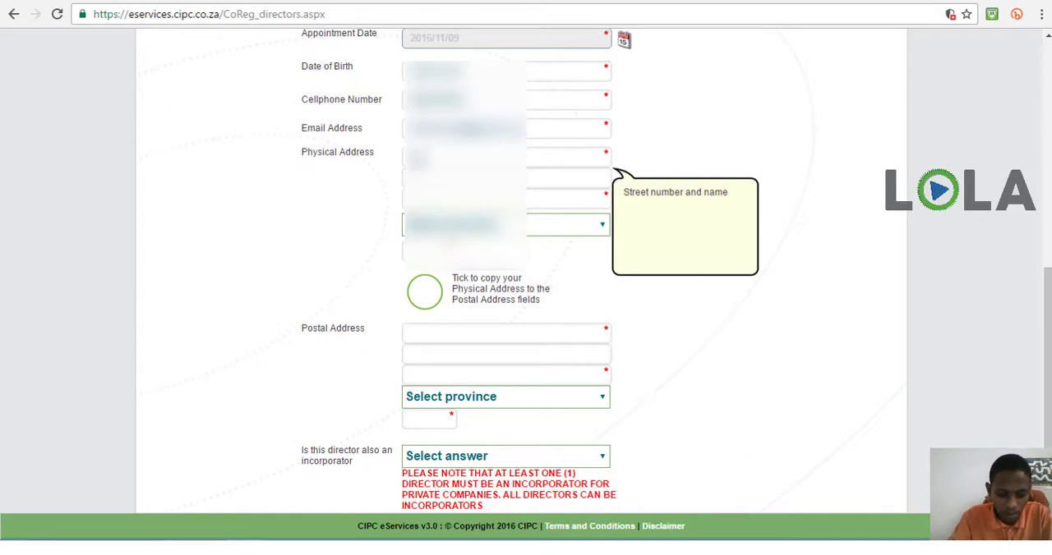
type("????????")
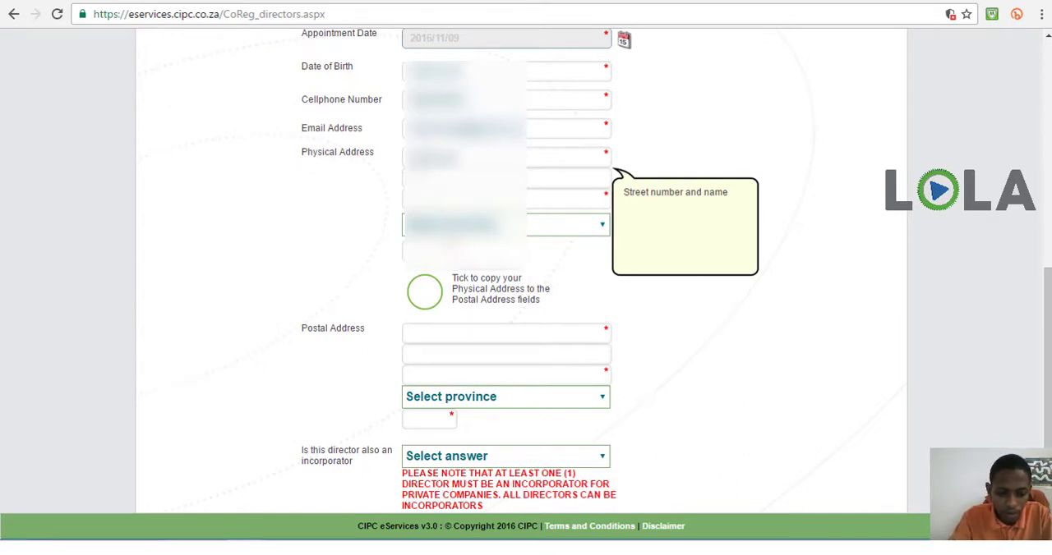
type("???????")
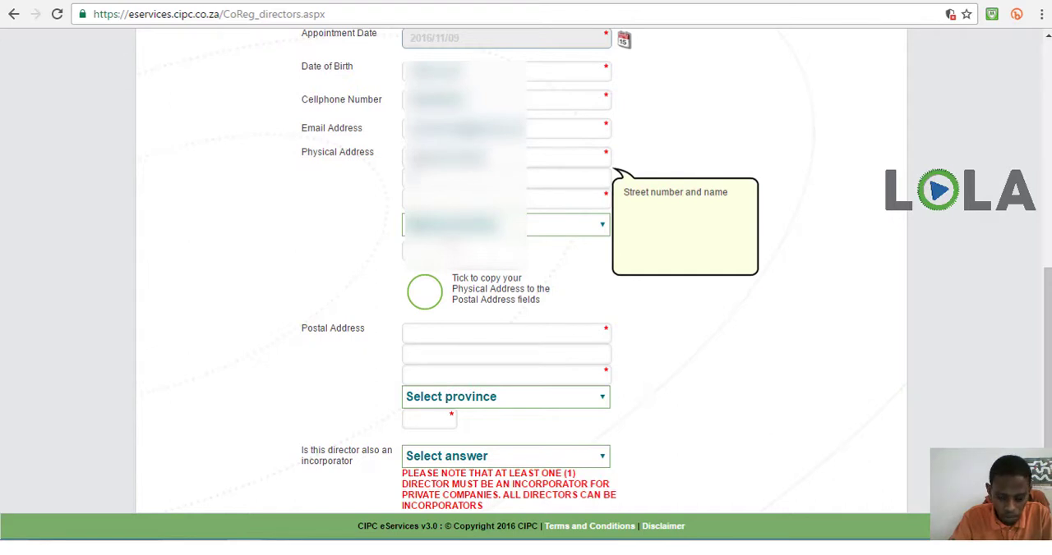
type("??")
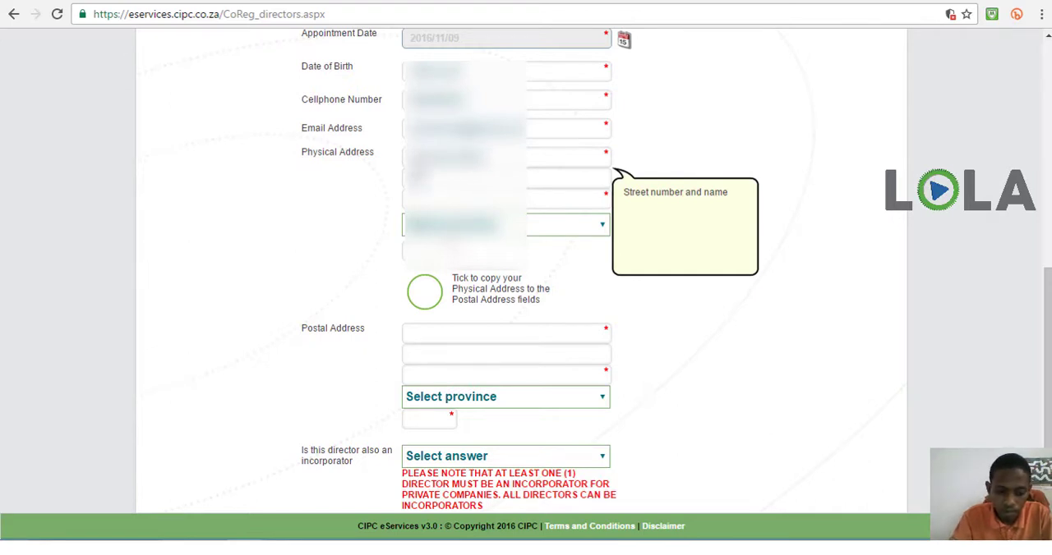
type("???????")
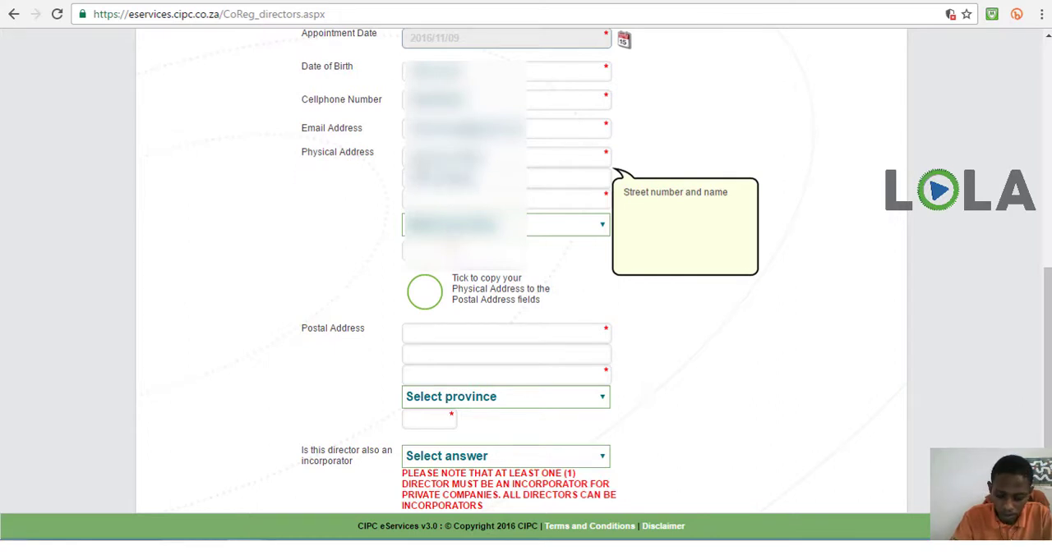
type("??")
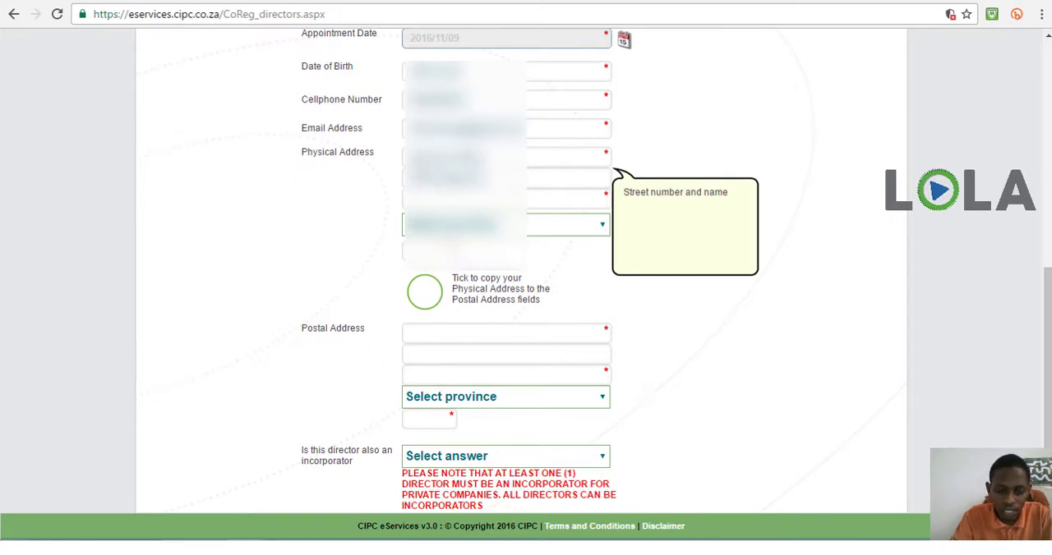
type("???")
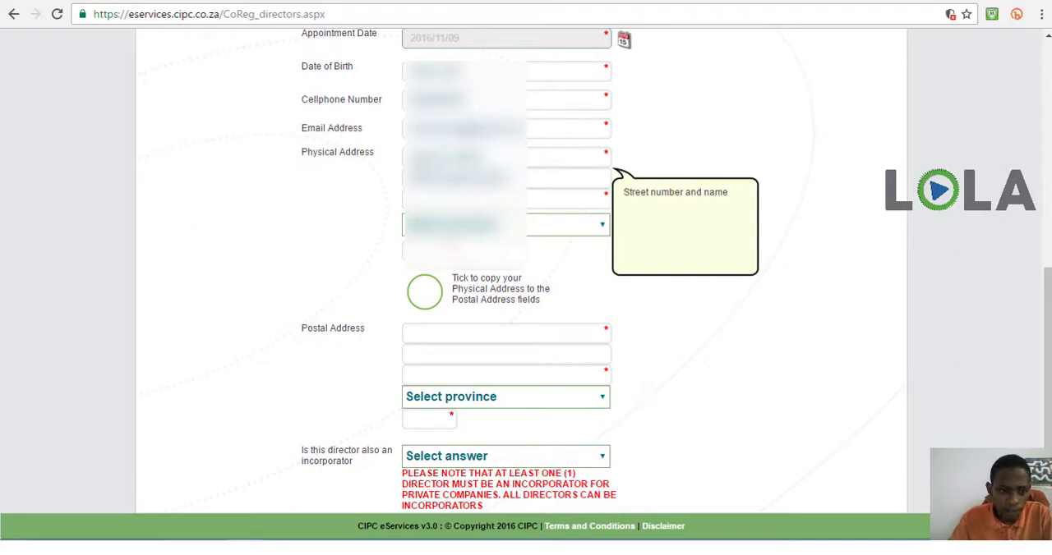
Complete the director's physical address with the town or city, province and postal code
key("Tab")
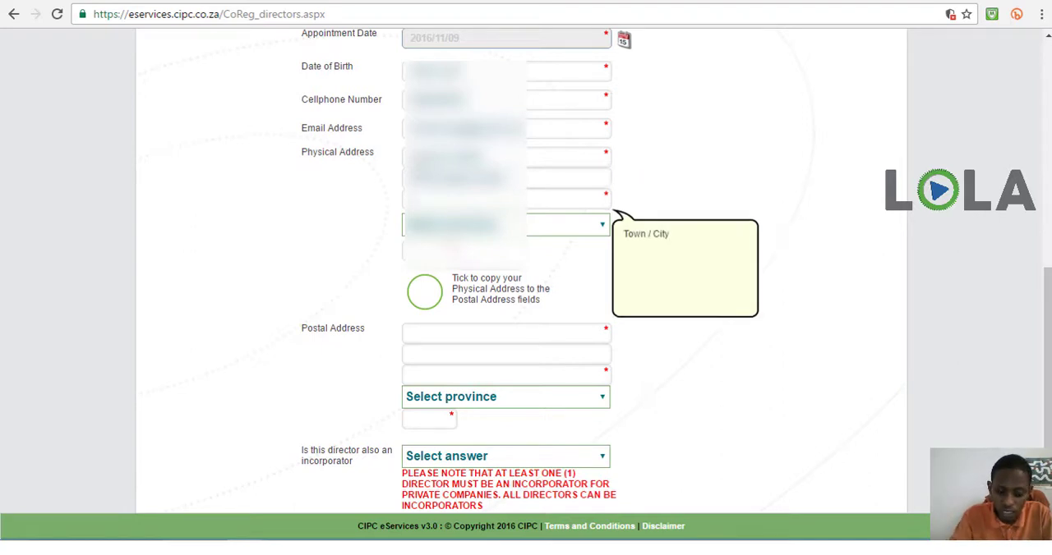
type("P")
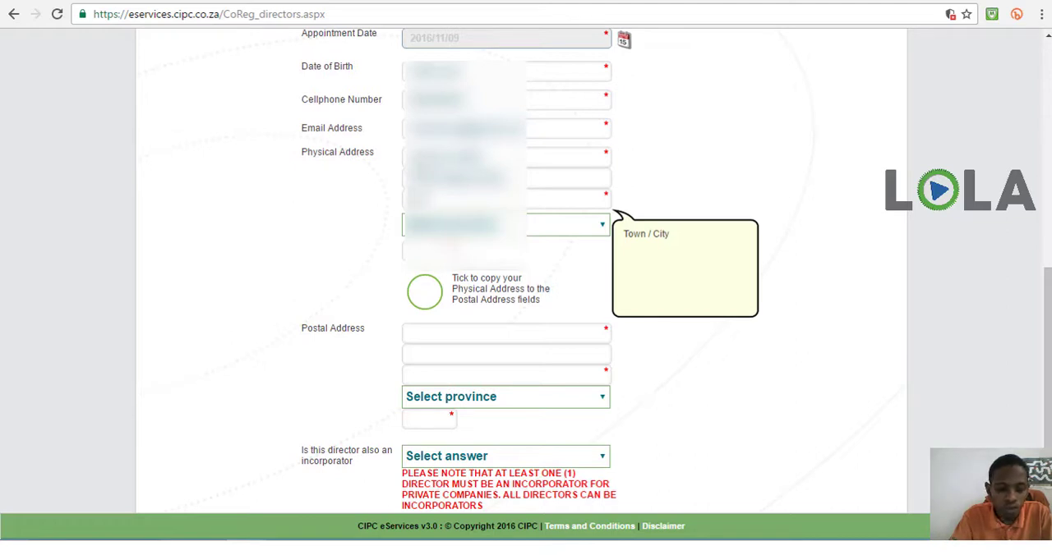
type("e")
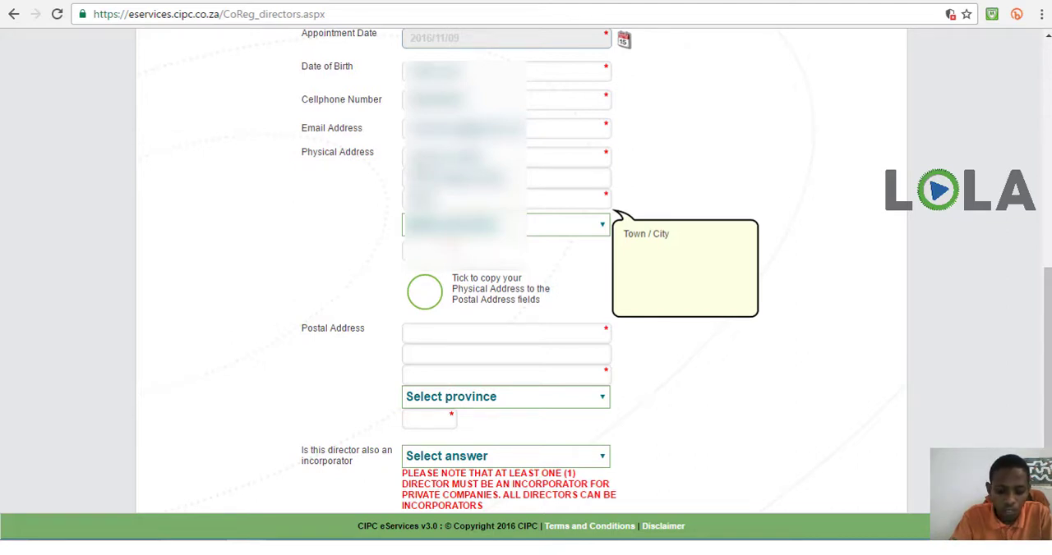
type("nnesburg")
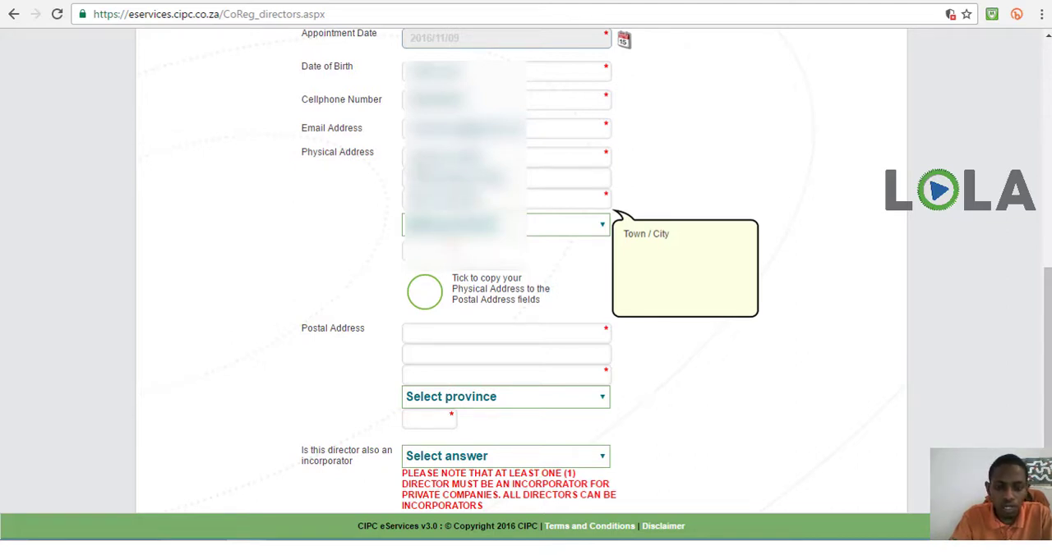
left_click(411, 233)
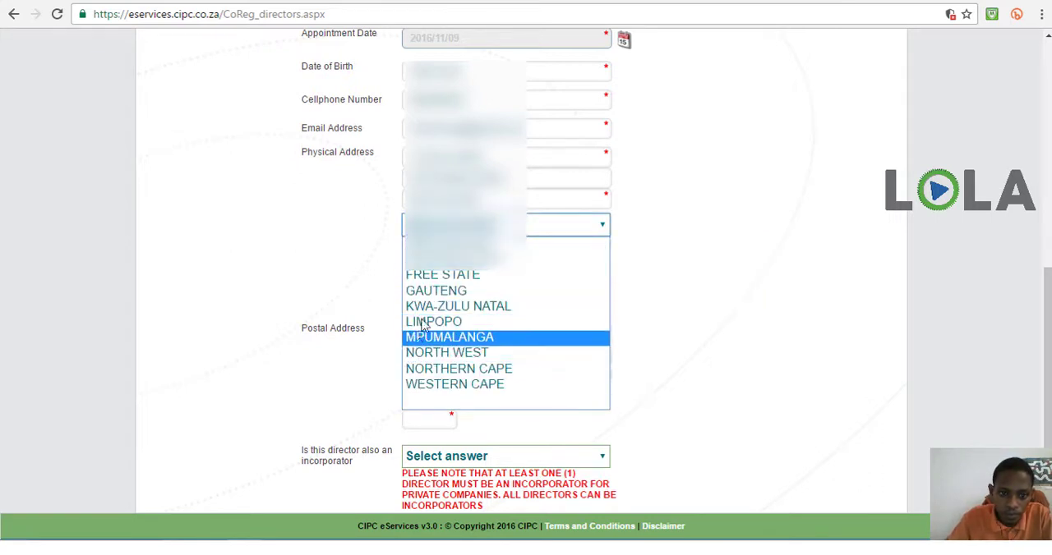
left_click(424, 293)
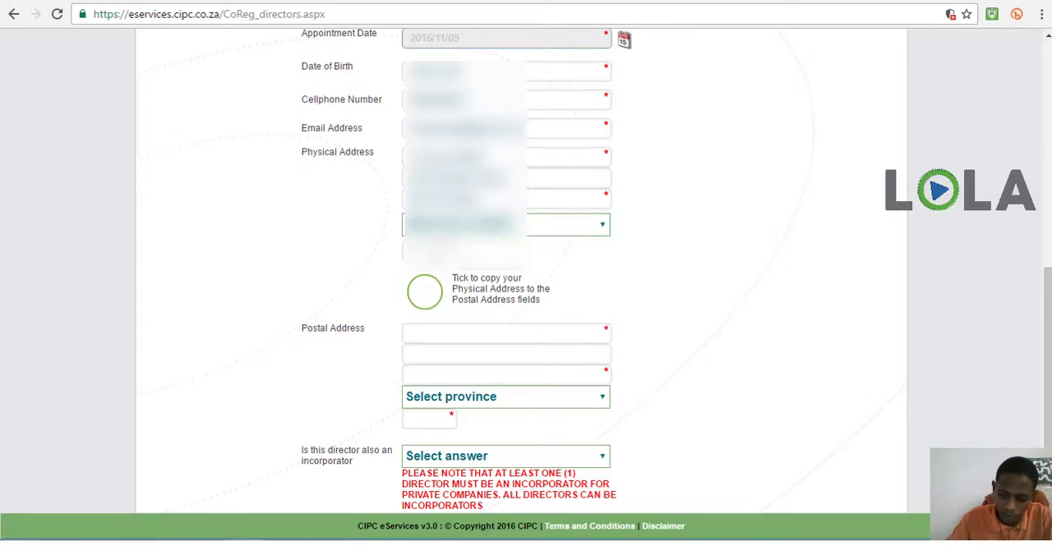
type("****")
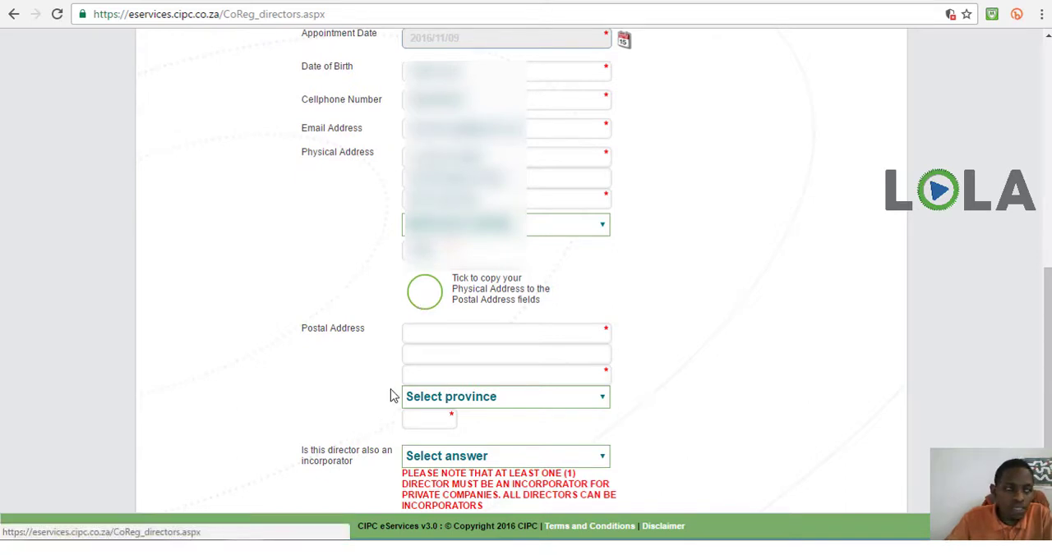
Copy the physical address to the postal address fields and answer YES to the director also being an incorporator
left_click(425, 311)
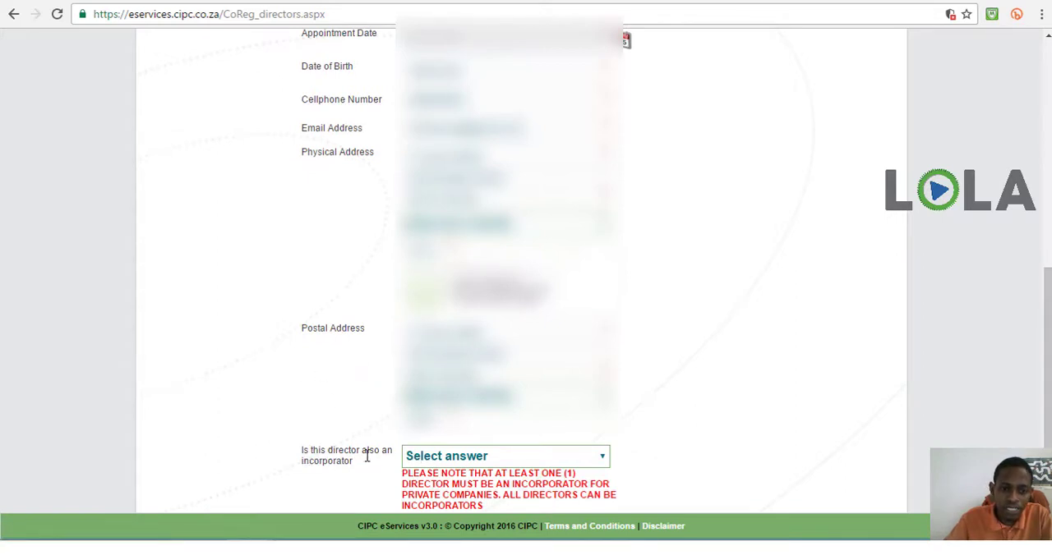
left_click(419, 458)
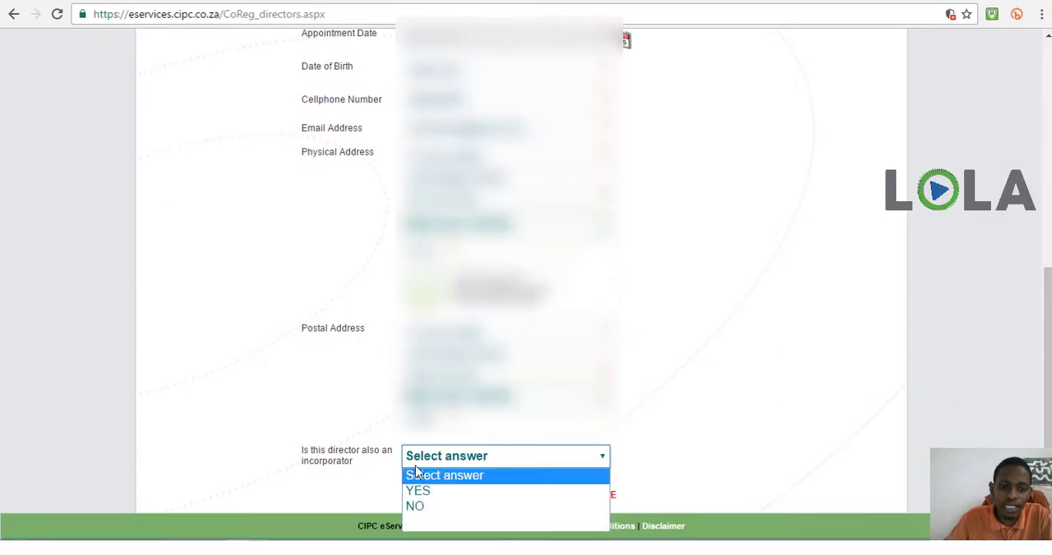
left_click(415, 491)
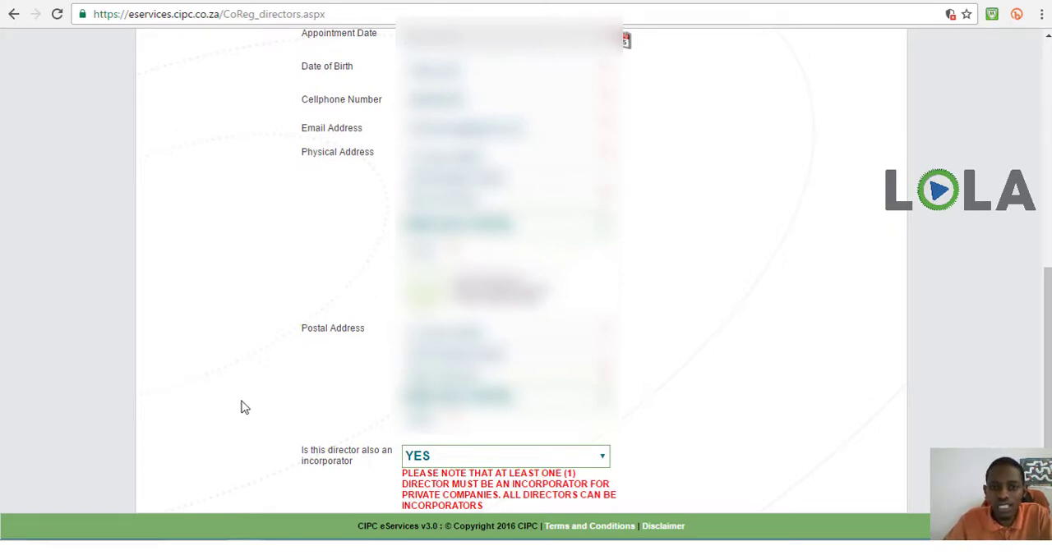
Save the completed details of the new director
scroll(240, 408, "down", 2)
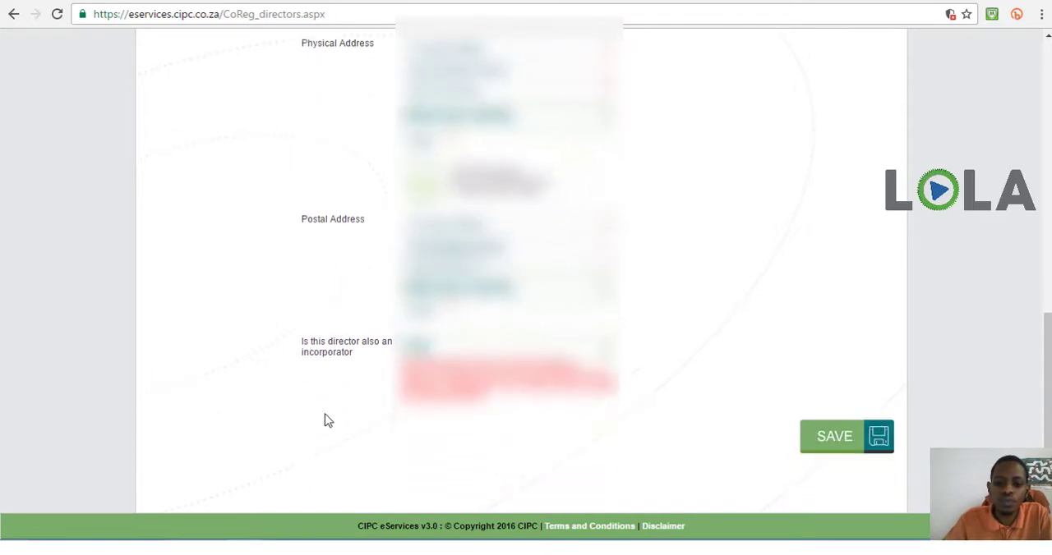
left_click(825, 450)
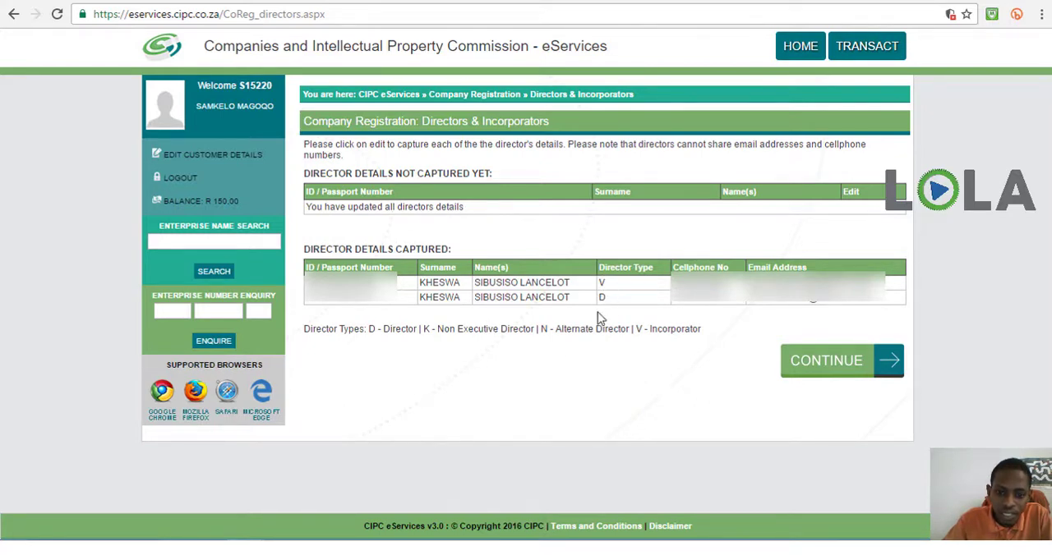
Check the incorporator and director codes in the director types legend and continue to the company details
left_click_drag(637, 328, 688, 333)
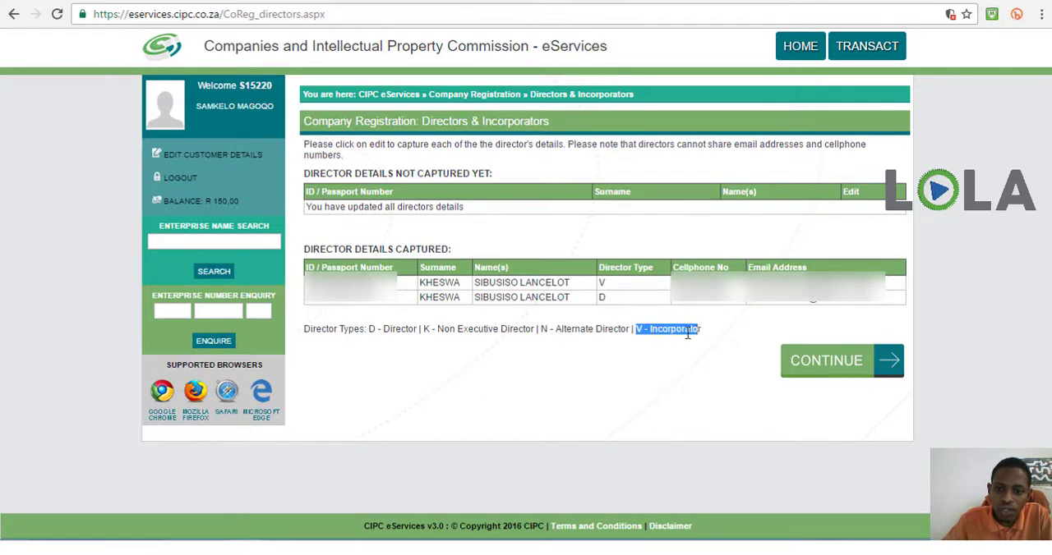
left_click(687, 334)
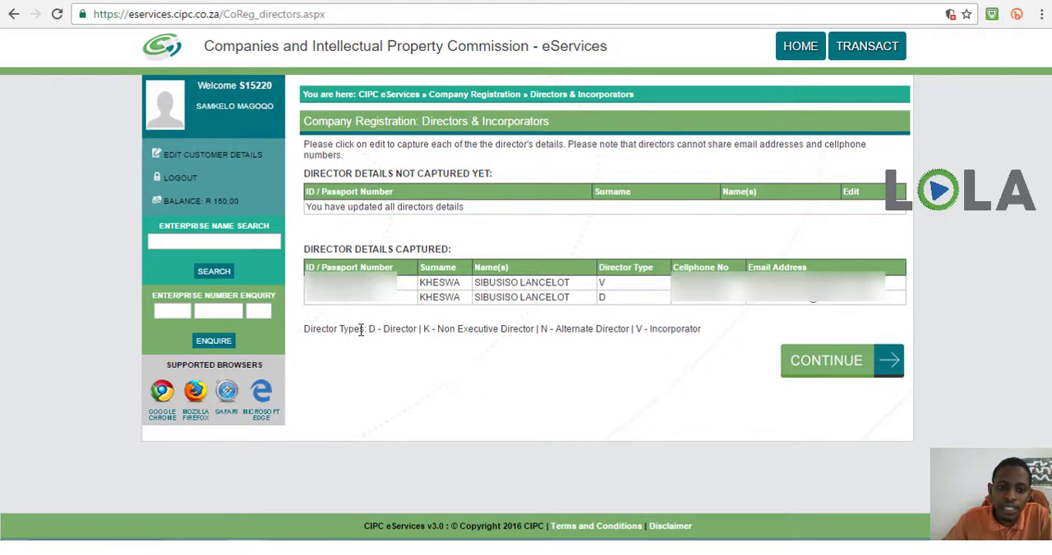
left_click_drag(367, 329, 418, 329)
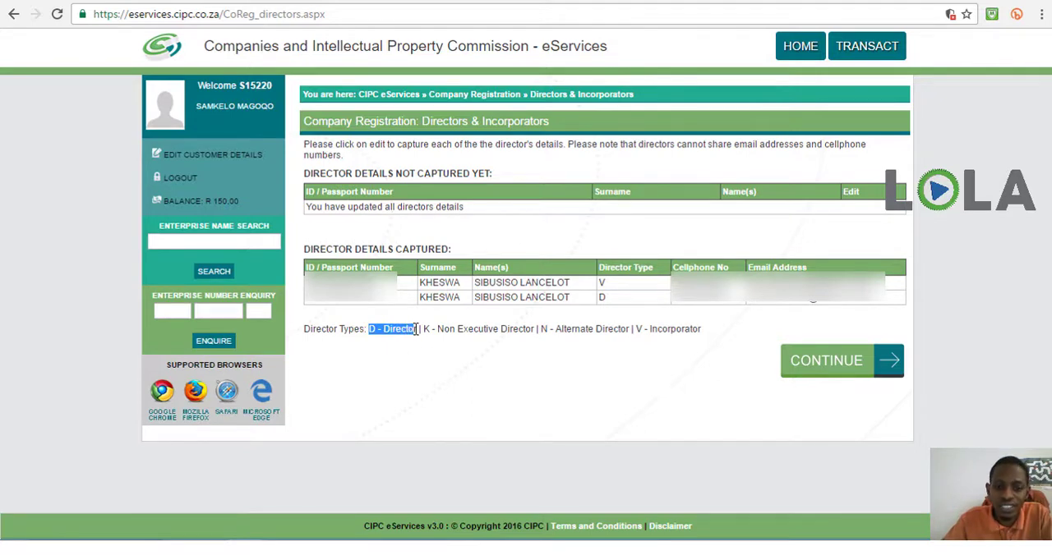
left_click(431, 365)
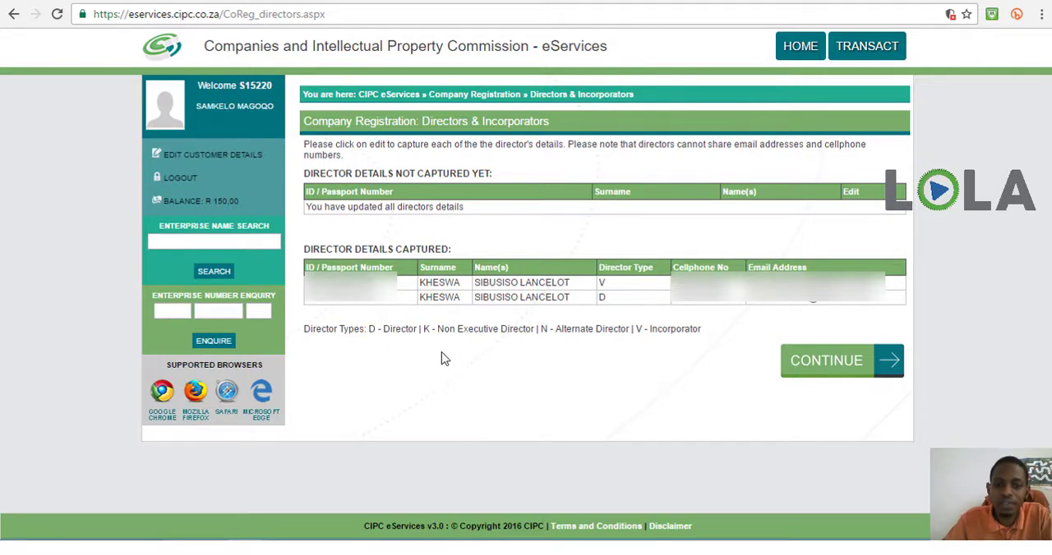
left_click(825, 362)
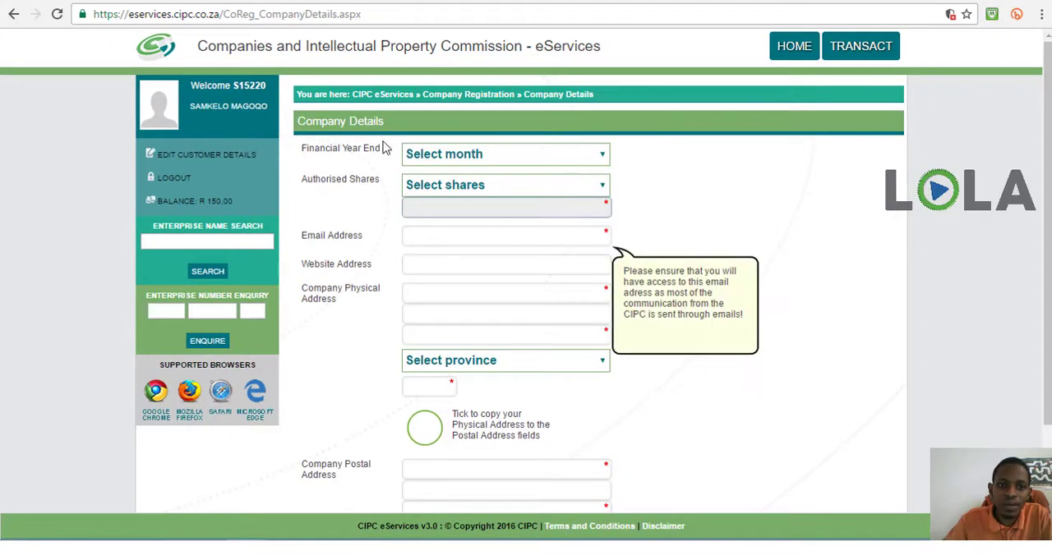
Set the company's financial year end to FEBRUARY and its authorised shares to 100 SHARES
left_click(427, 162)
left_click(428, 162)
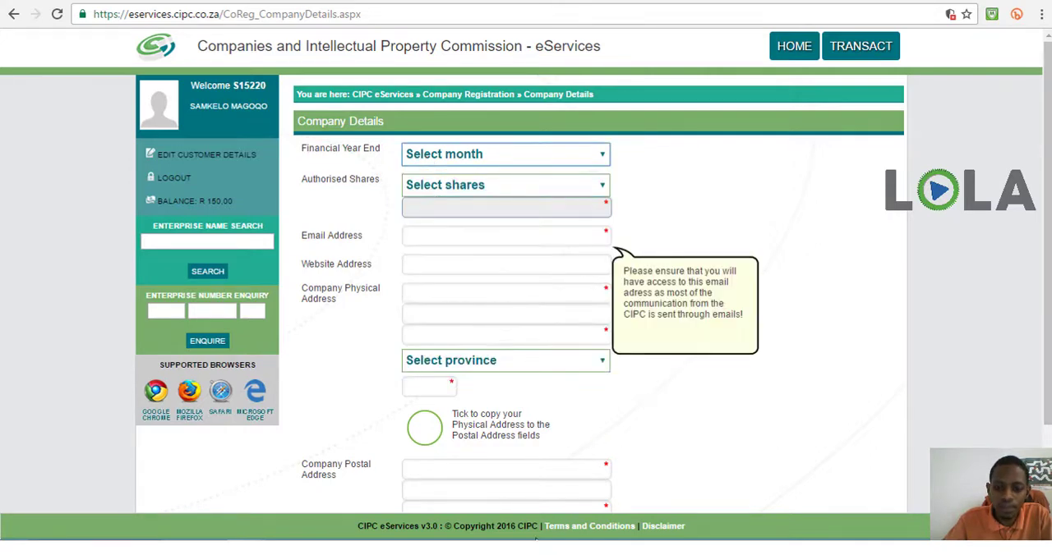
left_click(503, 161)
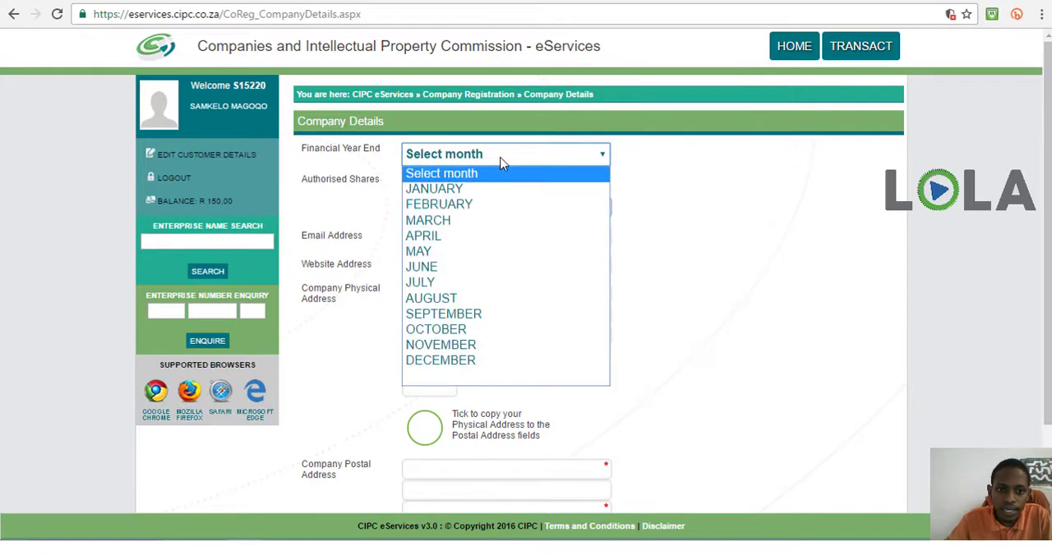
left_click(469, 205)
left_click(469, 189)
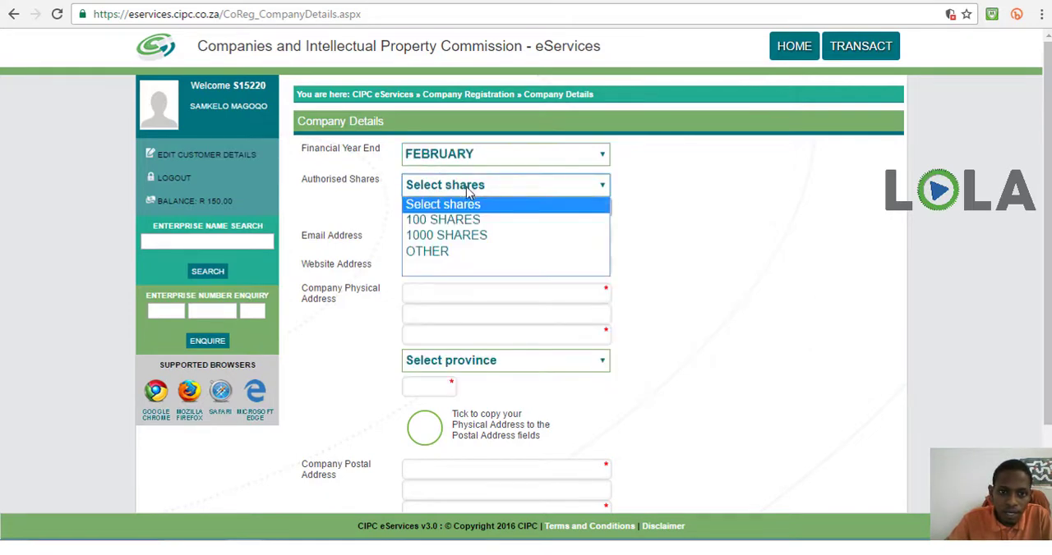
left_click(448, 220)
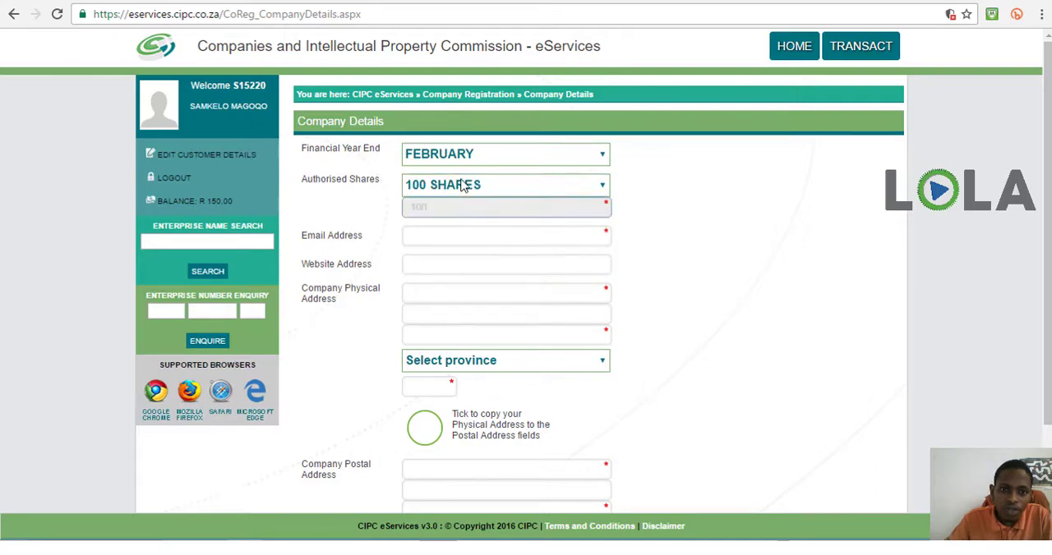
left_click(460, 185)
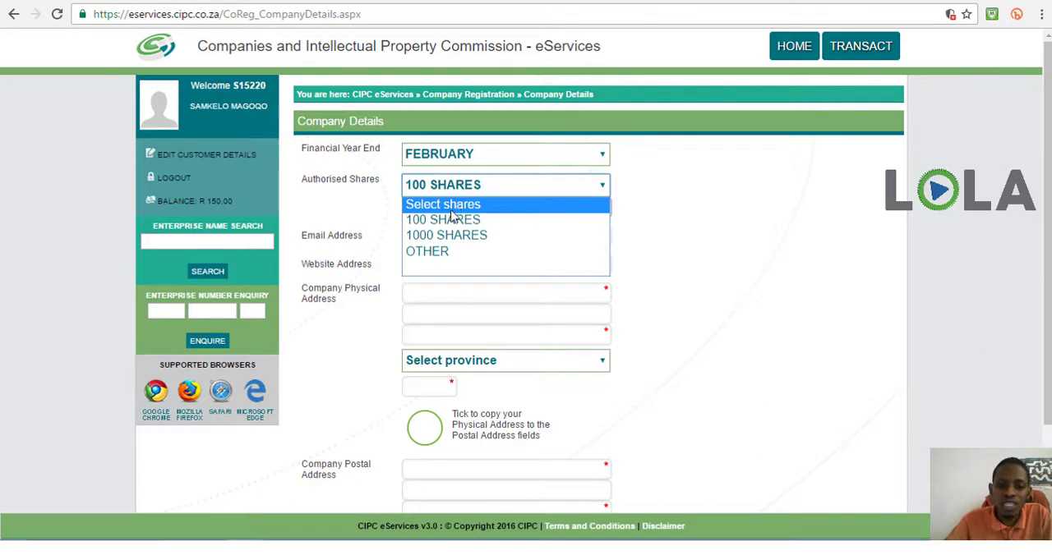
left_click(442, 219)
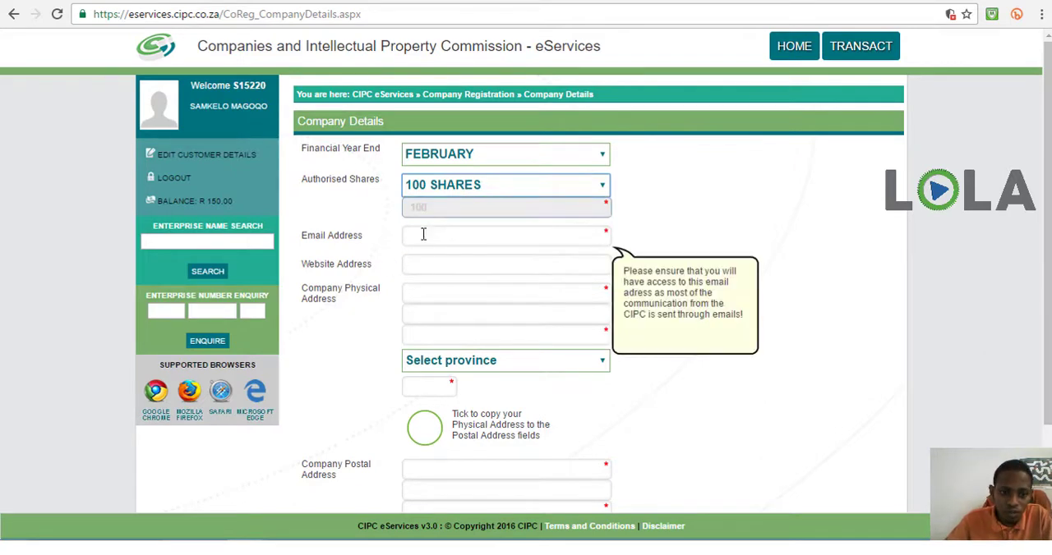
Enter the company's email address and leave the website address blank
left_click(422, 235)
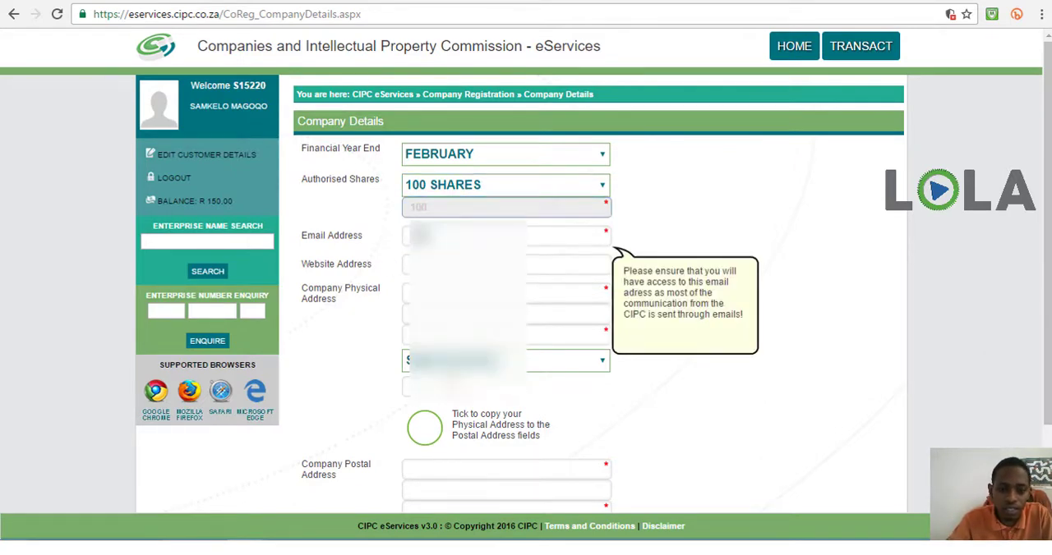
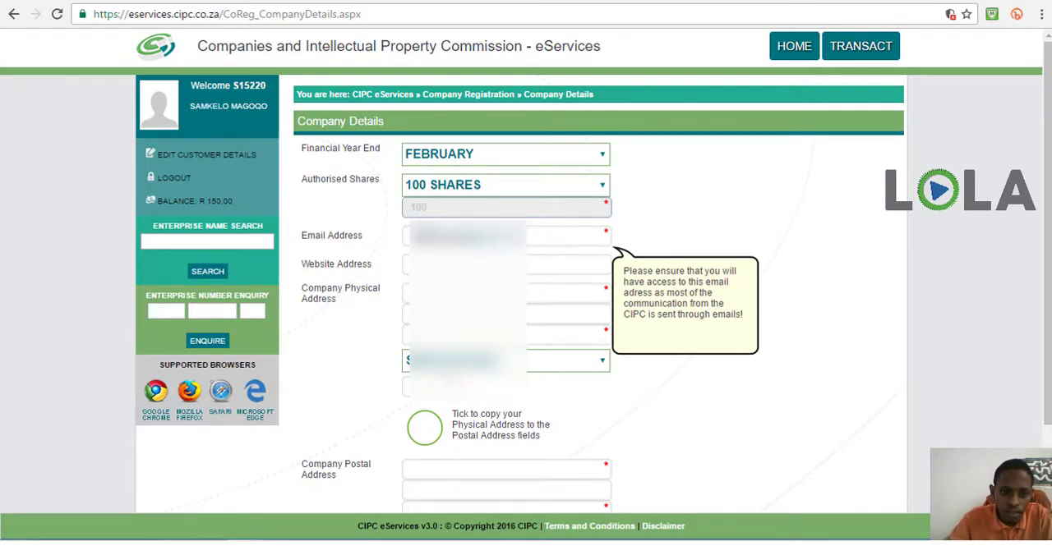
left_click(444, 266)
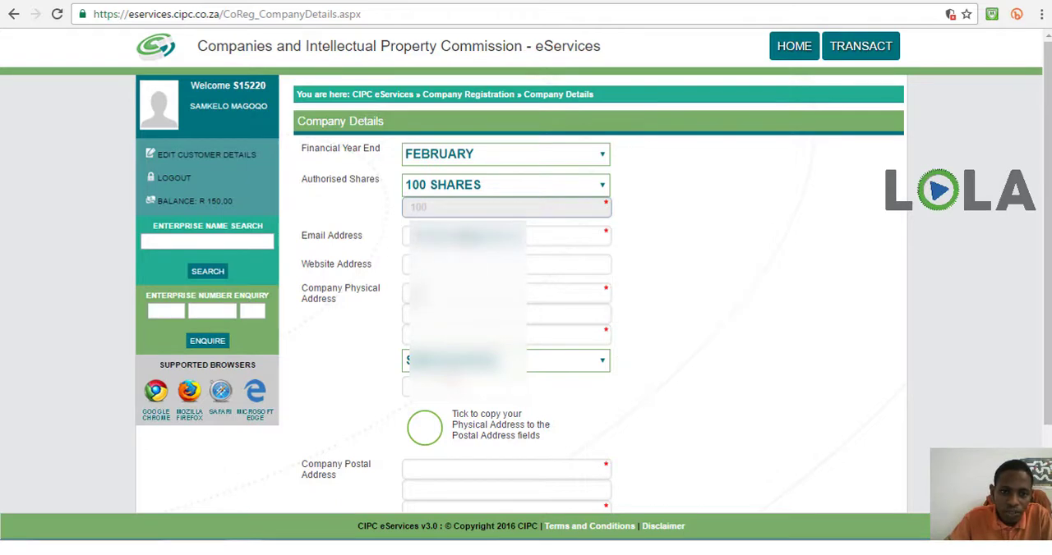
Fill in the first two lines of the company's physical address, including the street number and name
left_click(417, 295)
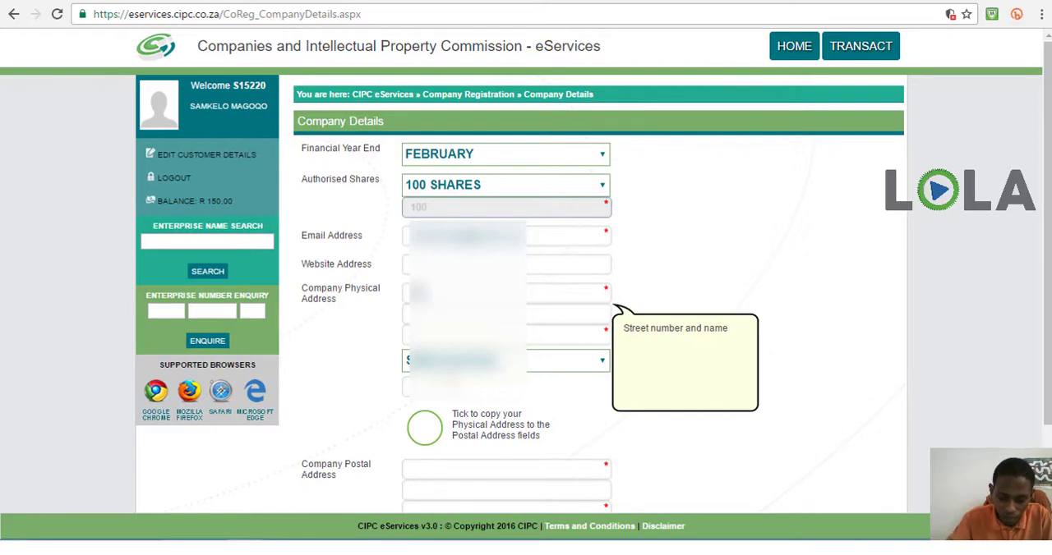
type("***")
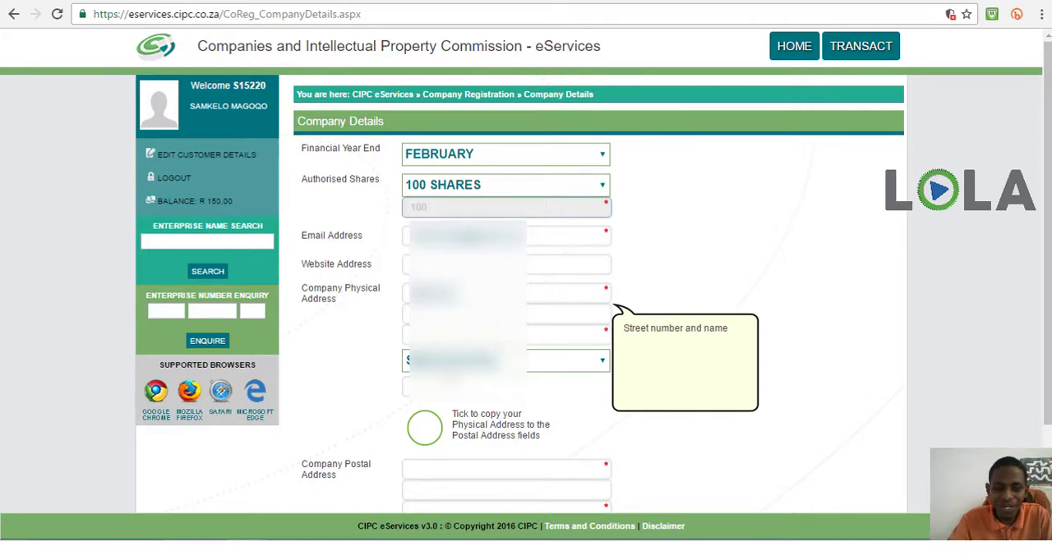
type("***")
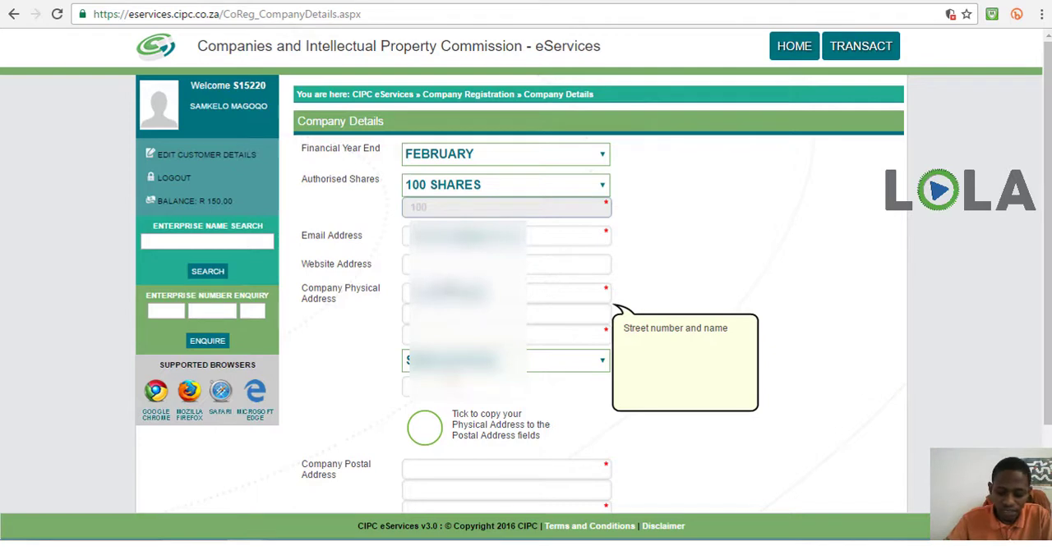
key("Tab")
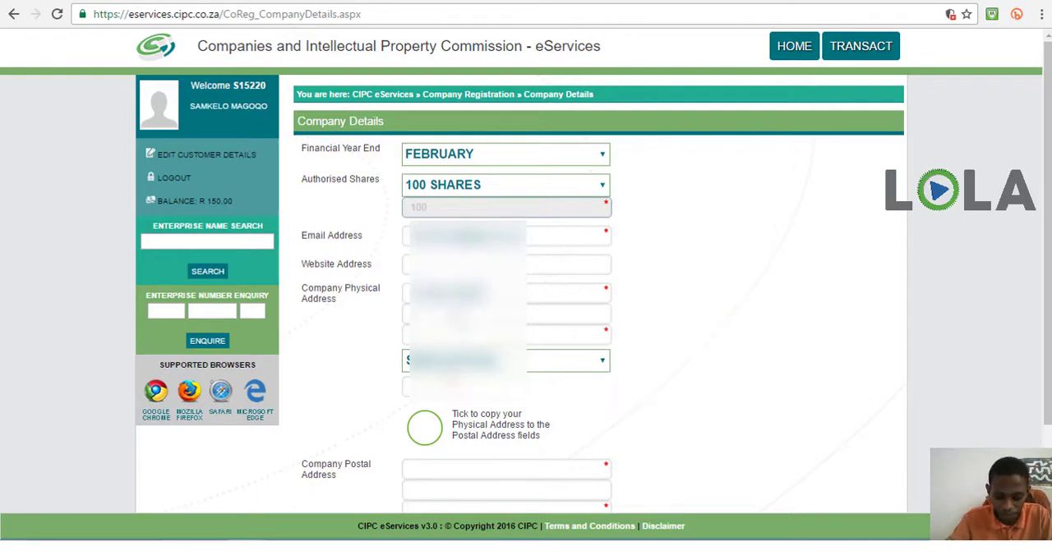
type("****")
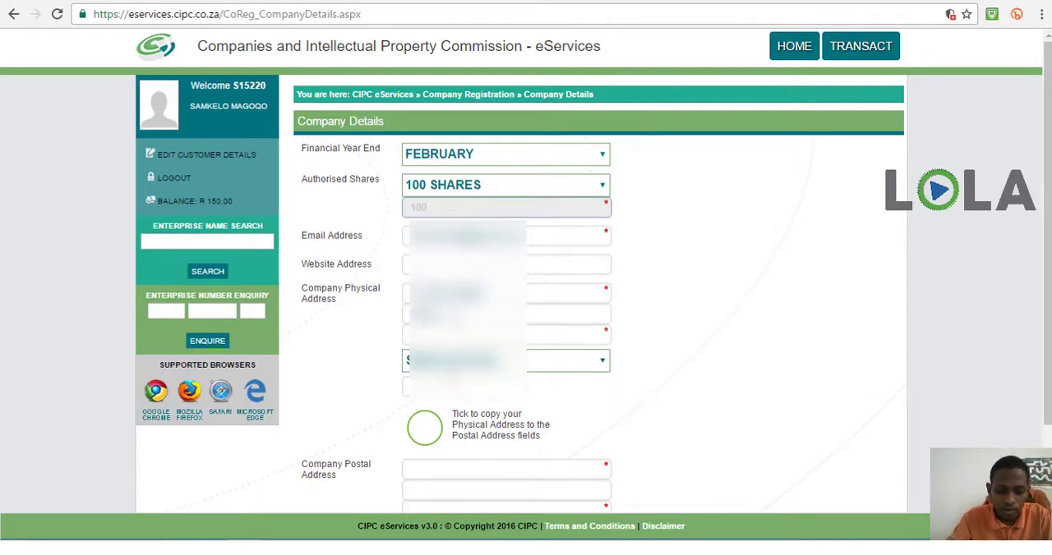
key("BackSpace")
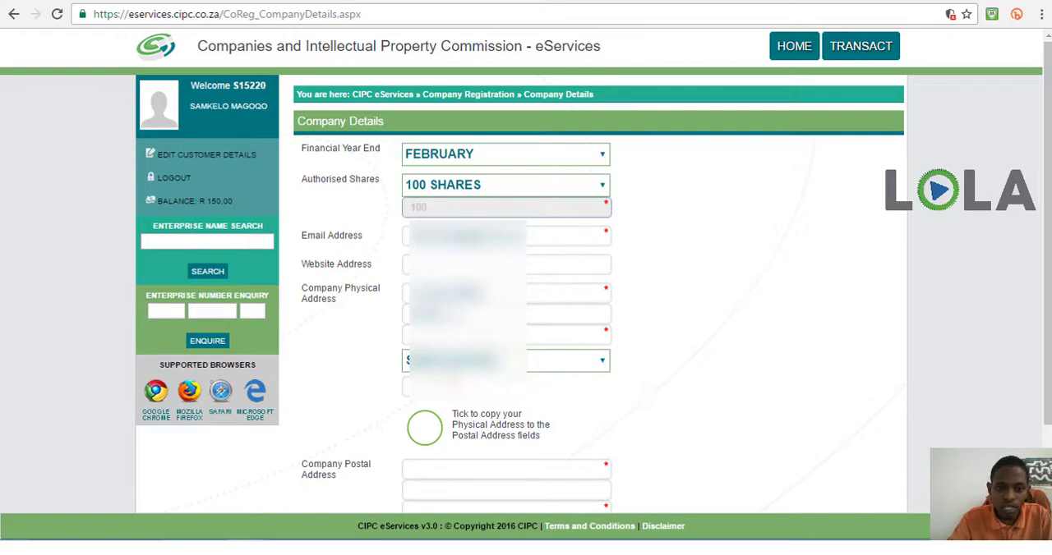
type("****")
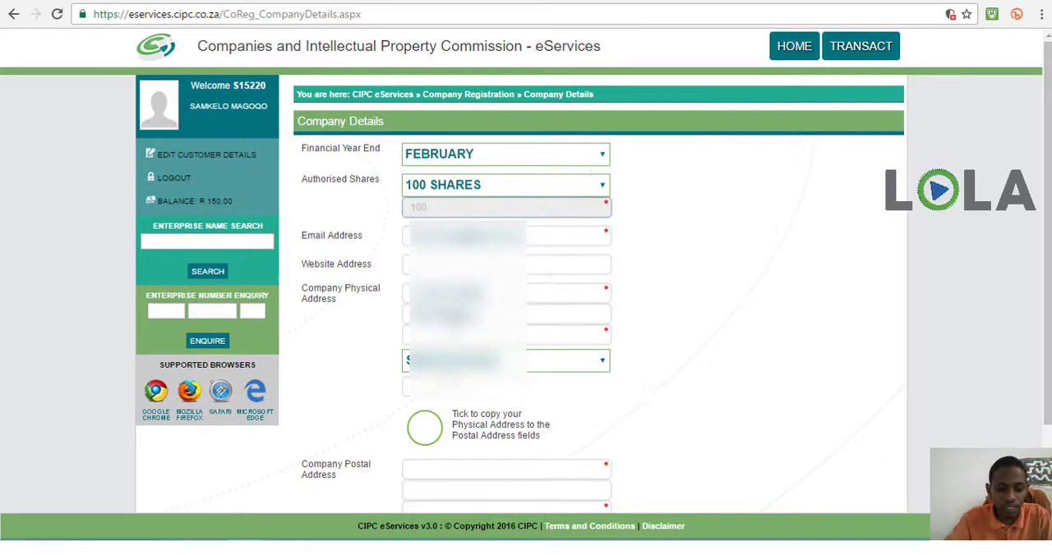
type("**")
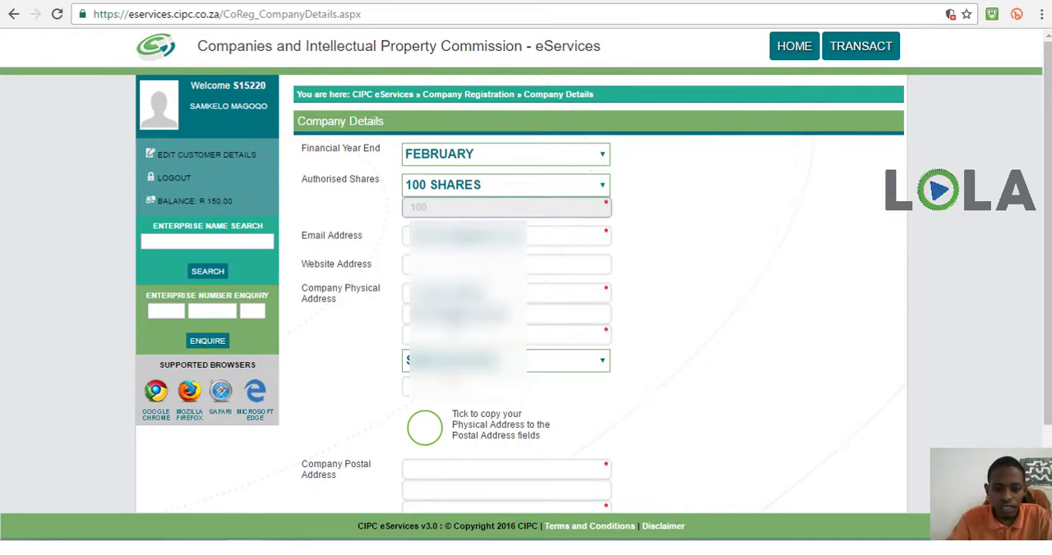
Complete the company's physical address with the town or city, province and postal code
key("Tab")
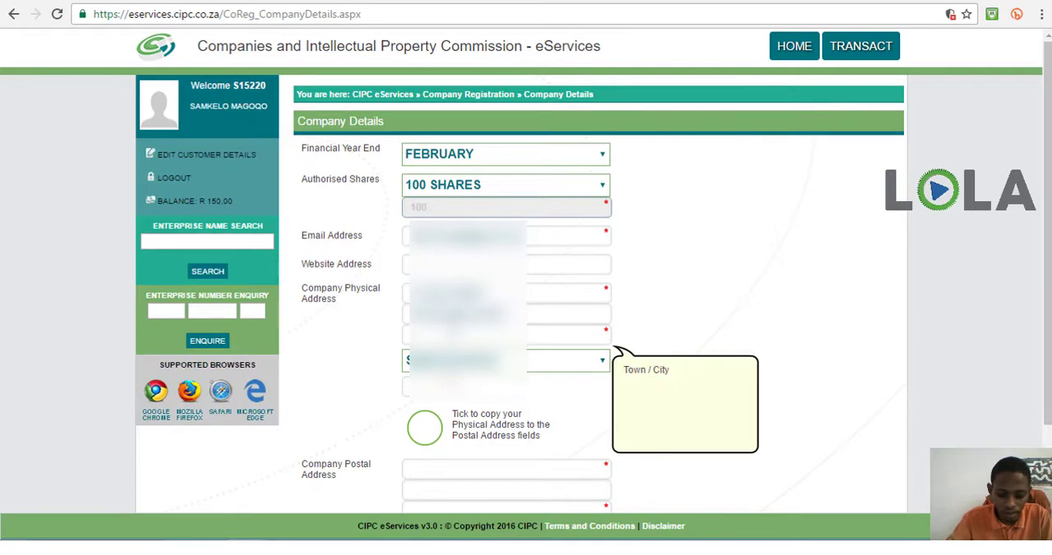
type("**")
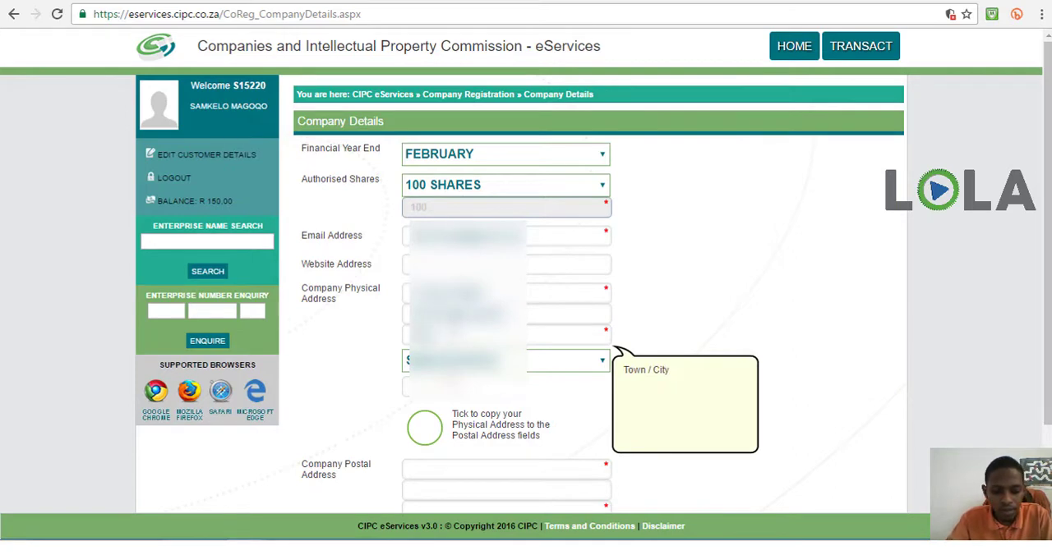
type("**")
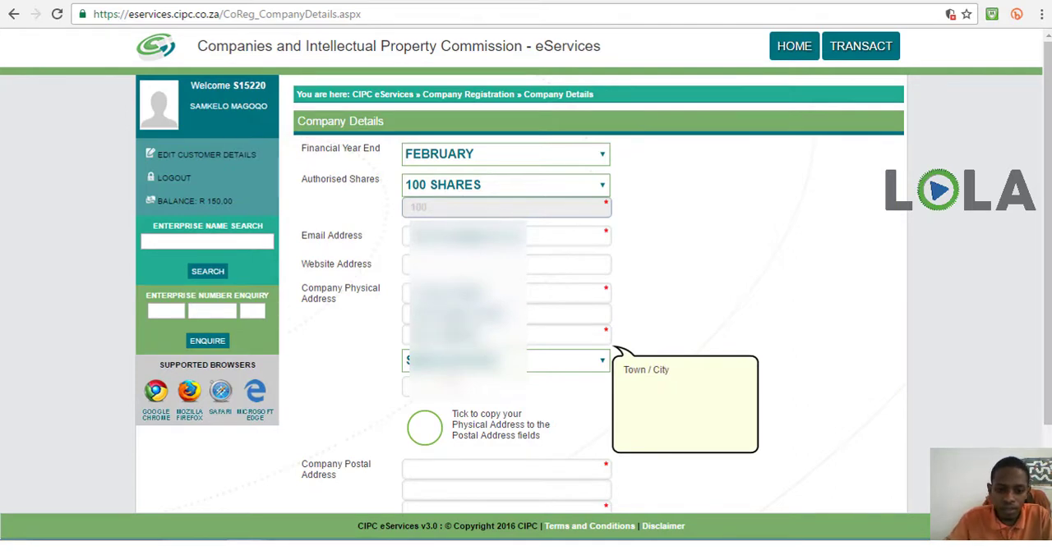
left_click(501, 361)
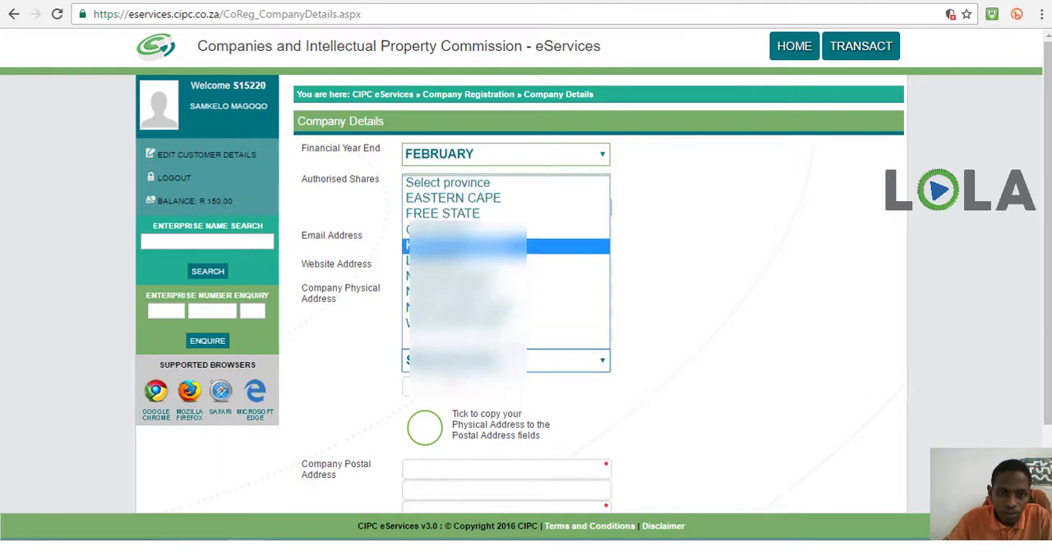
left_click(502, 246)
left_click(424, 387)
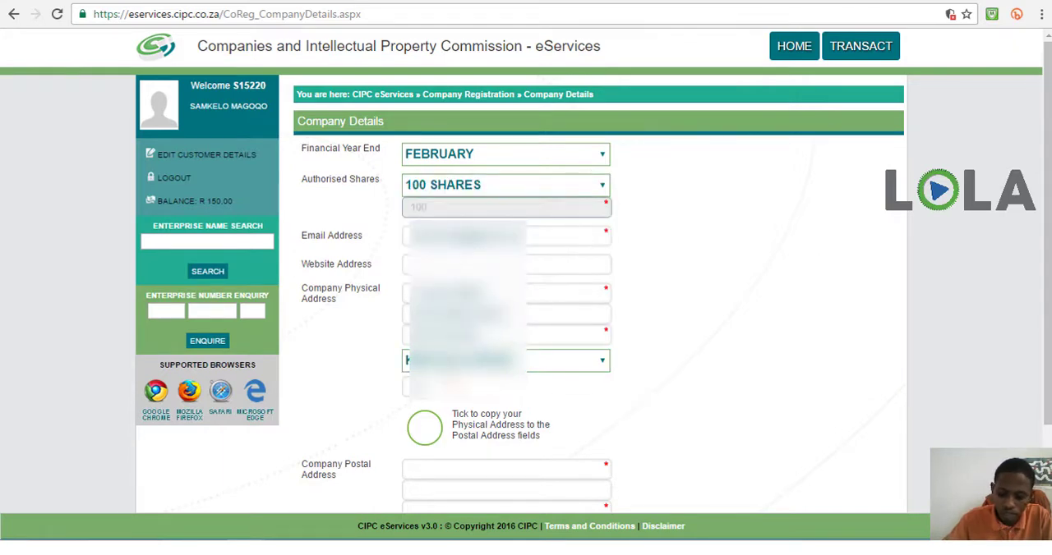
type("0")
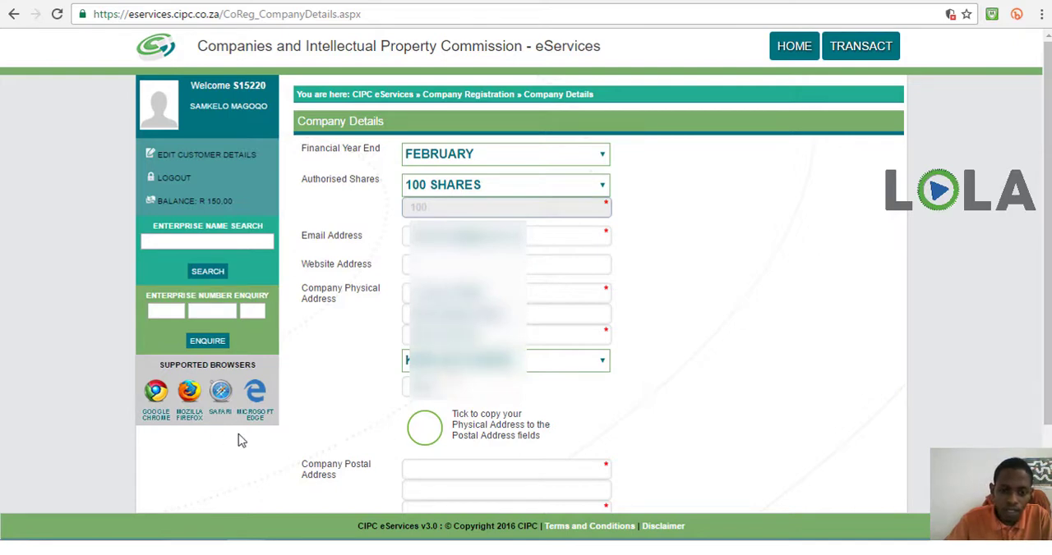
Copy the company's physical address to the postal address fields and save the company details
left_click(427, 431)
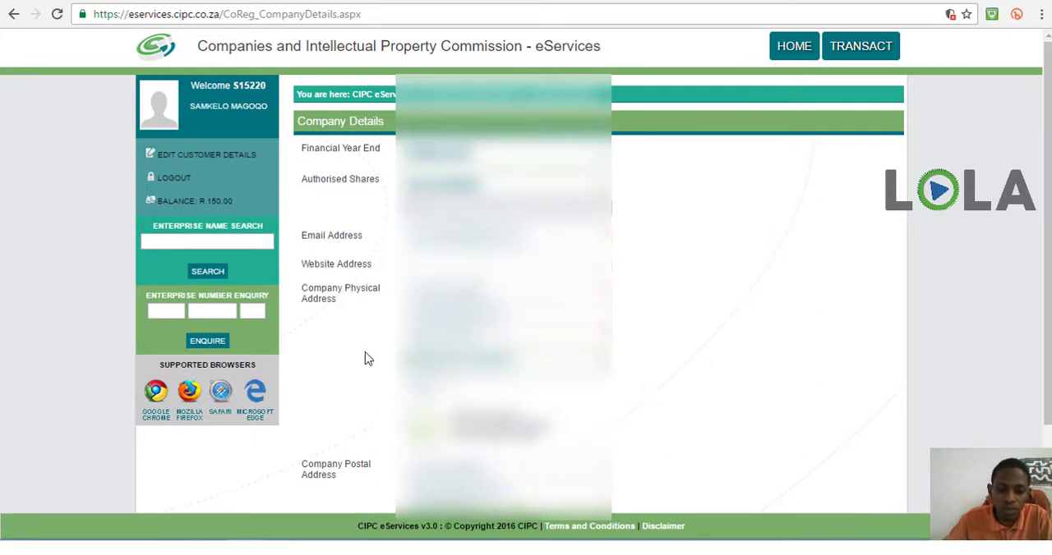
scroll(367, 359, "down", 2)
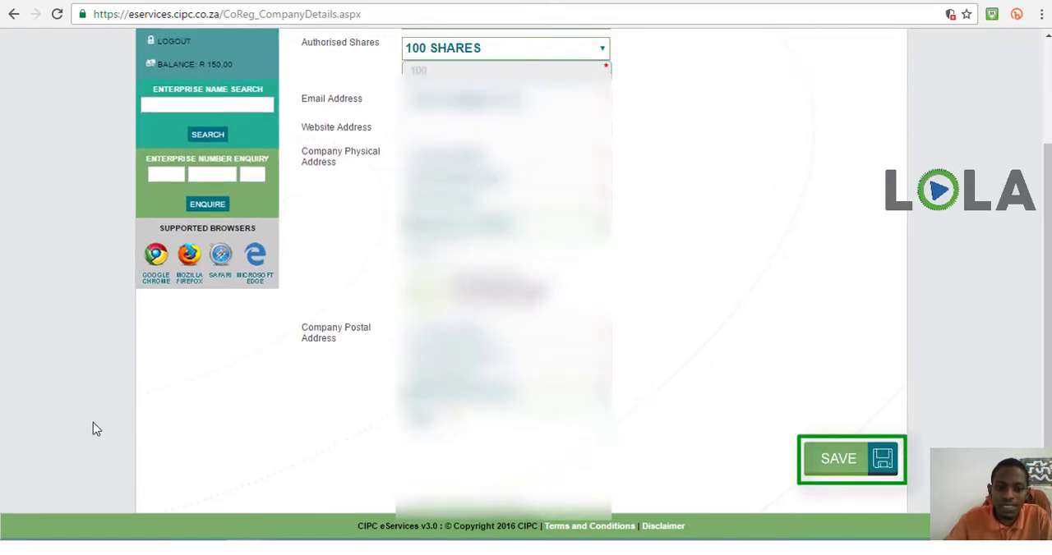
left_click(851, 473)
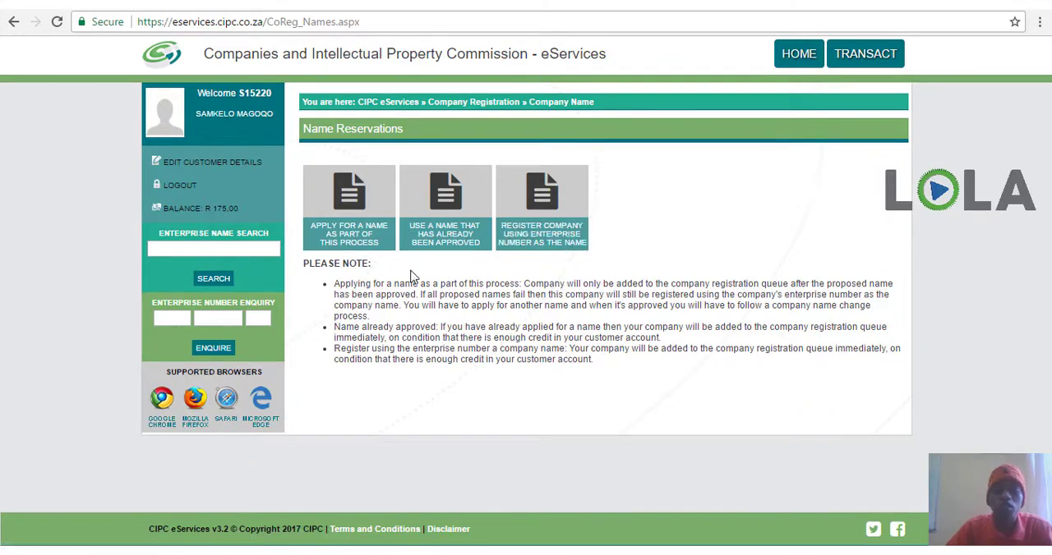
Choose to use an already approved name, and copy the reservation number from the CIPC name reservation email in Gmail
left_click(442, 240)
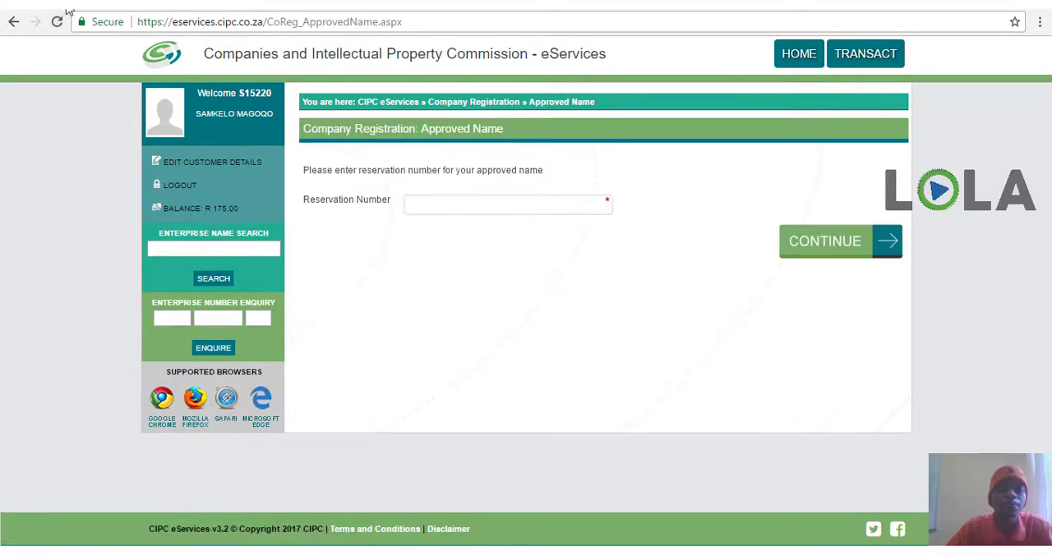
left_click(271, 3)
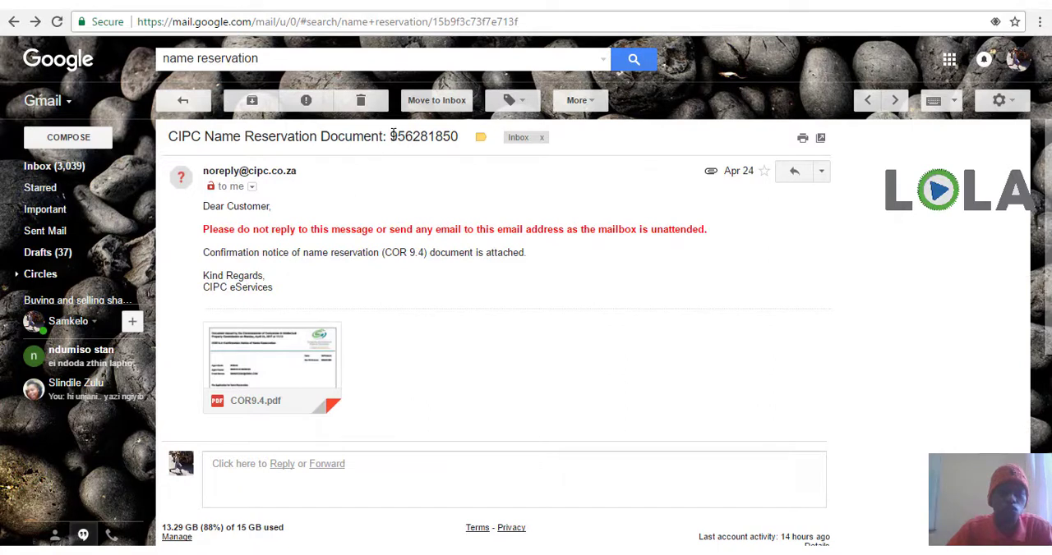
left_click_drag(391, 136, 461, 139)
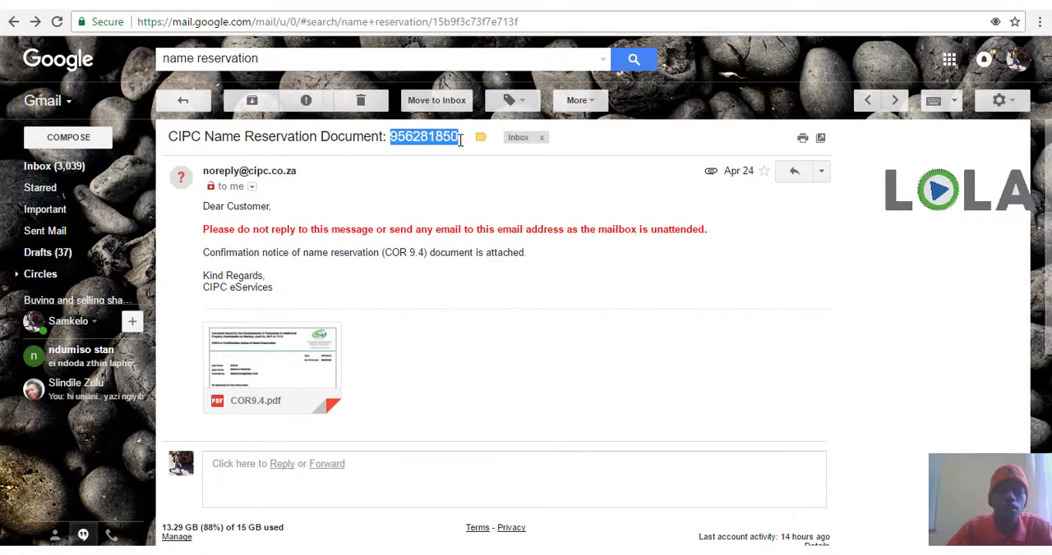
right_click(427, 138)
left_click(448, 153)
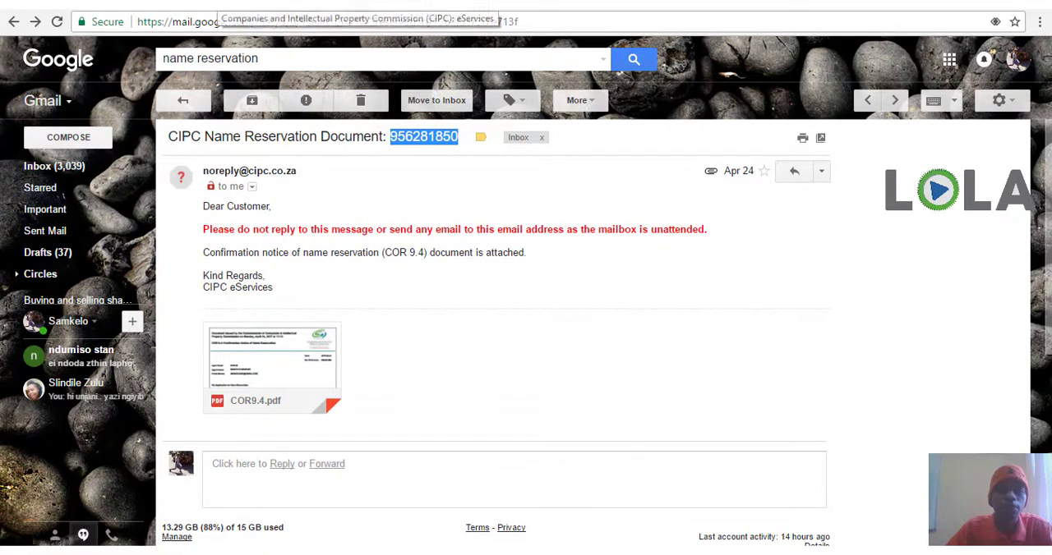
Return to CIPC eServices, enter the copied reservation number for the approved name, and continue to the registration confirmation
left_click(224, 6)
left_click(432, 206)
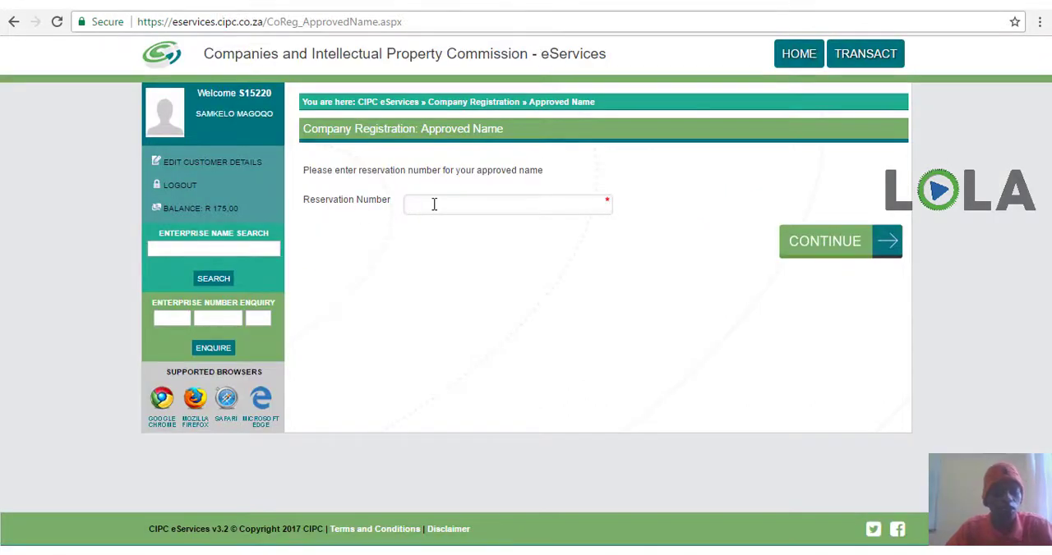
key("ctrl+v")
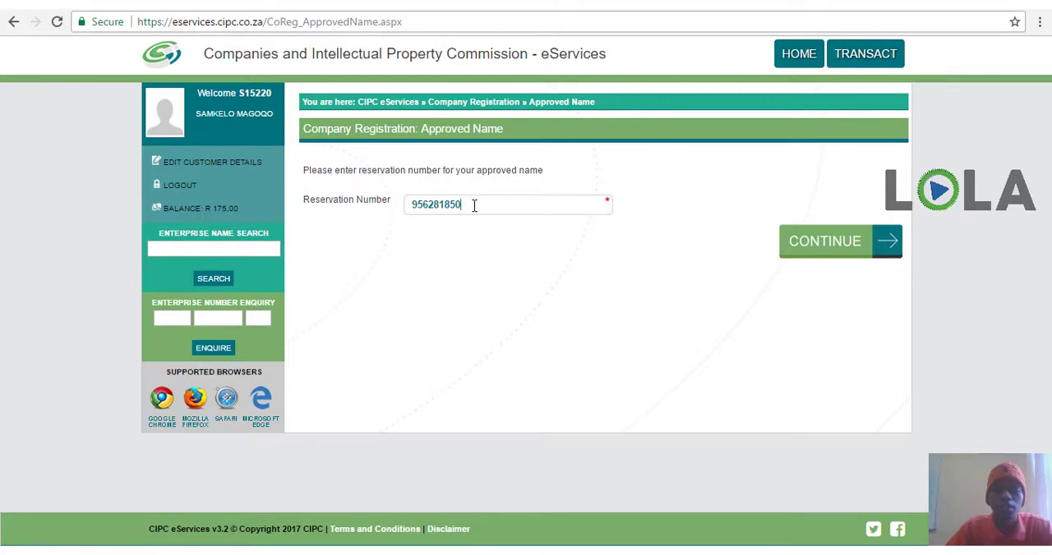
left_click(818, 244)
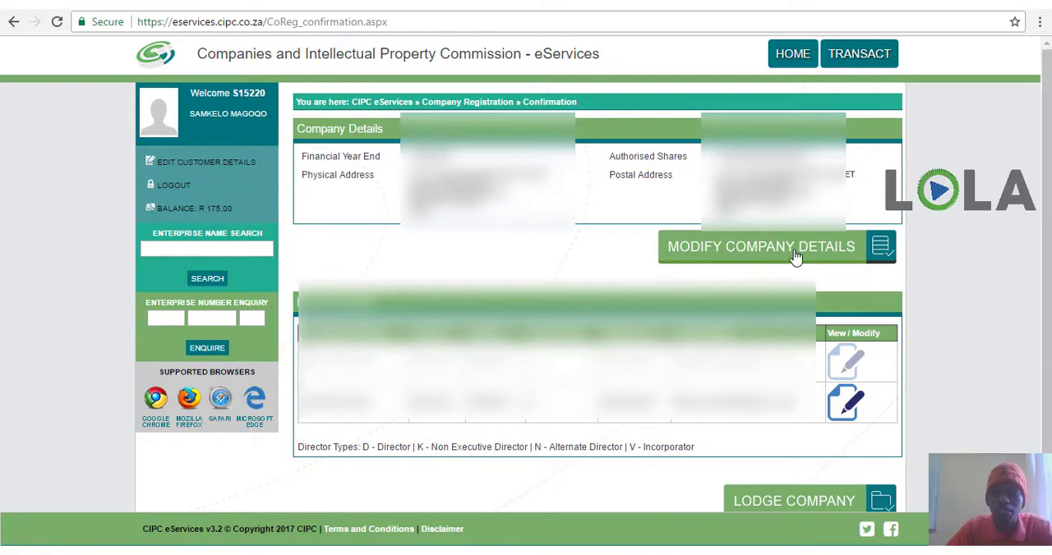
Review the company and director details on the confirmation page, and log out without lodging the company
scroll(932, 320, "down", 1)
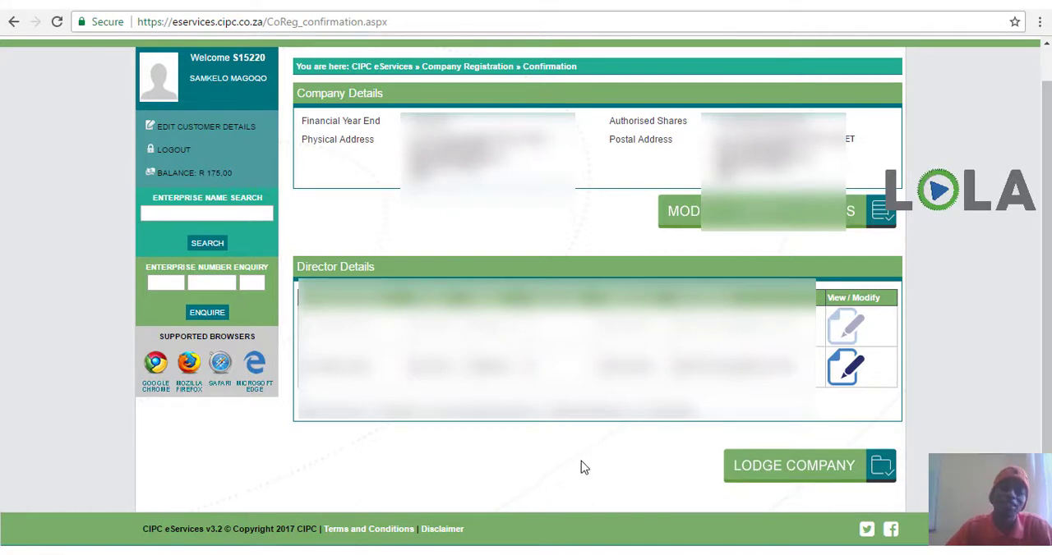
left_click(173, 152)
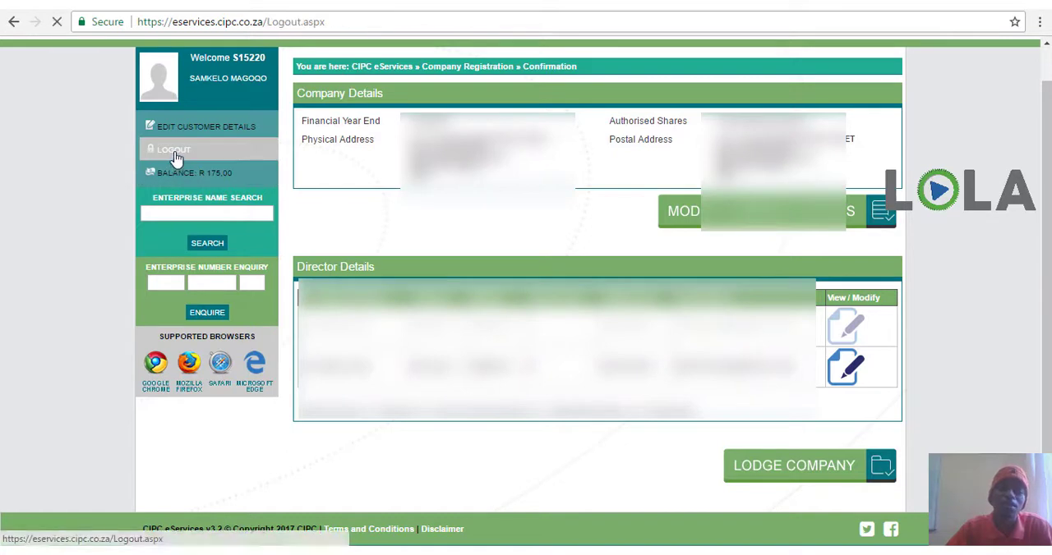